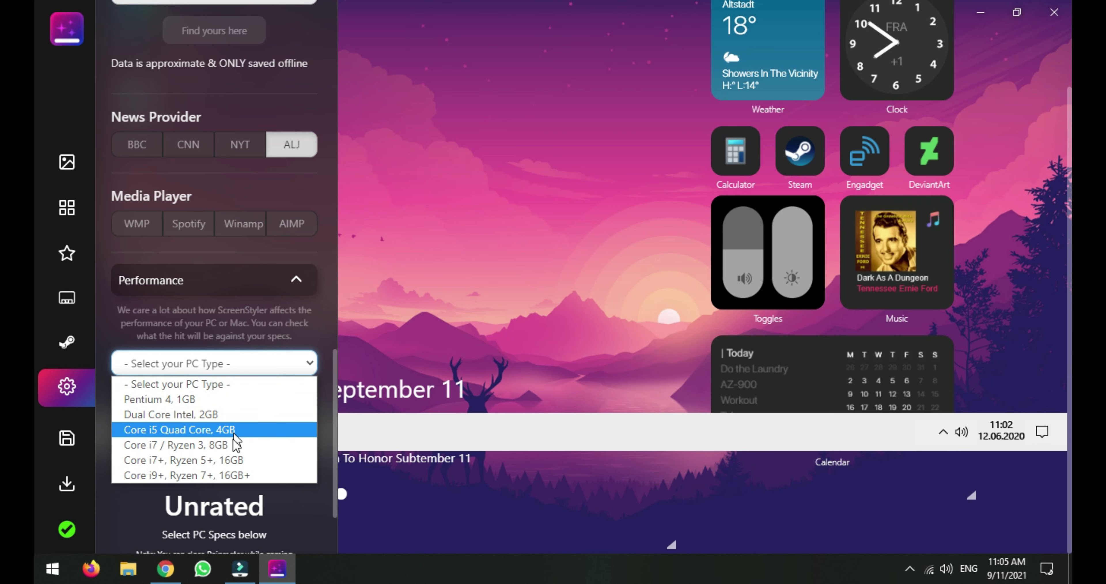
Check the performance impact for a Core i7 / Ryzen 3, 8GB PC and save the desktop style.
left_click(233, 444)
scroll(281, 438, "down", 2)
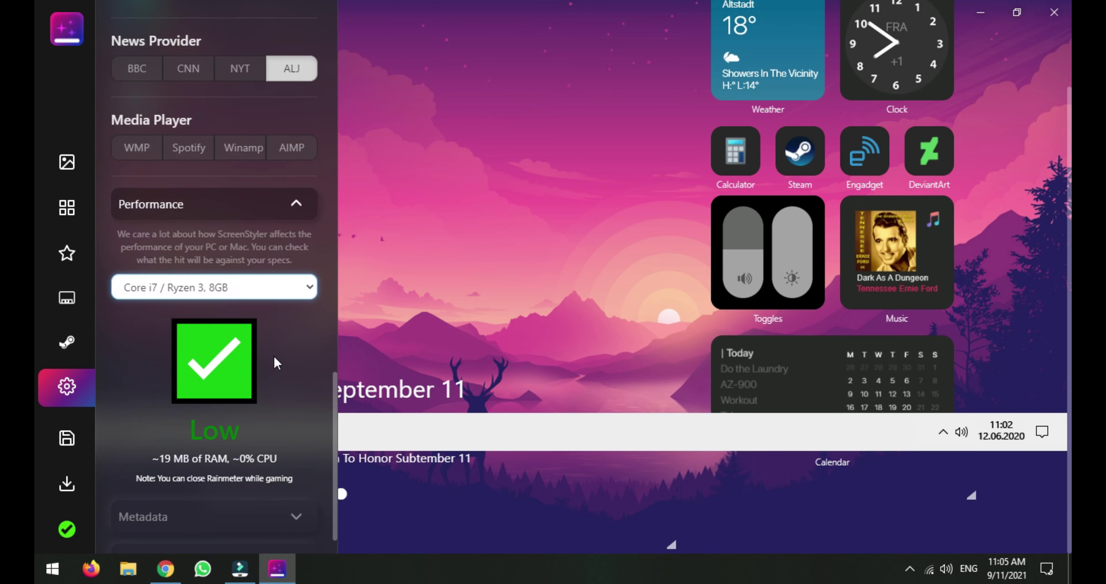
scroll(301, 442, "down", 1)
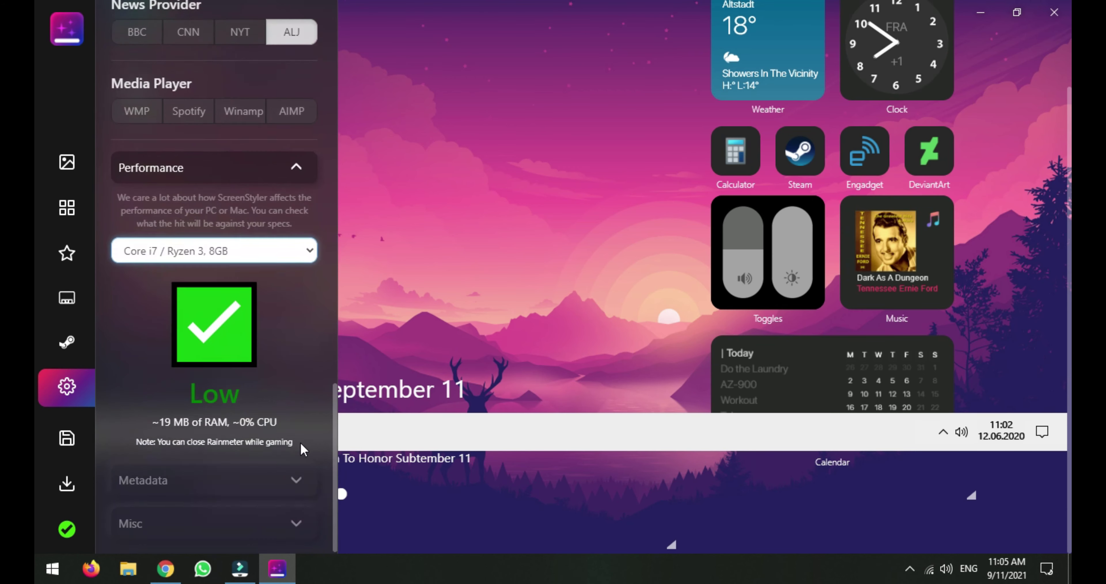
scroll(249, 472, "up", 5)
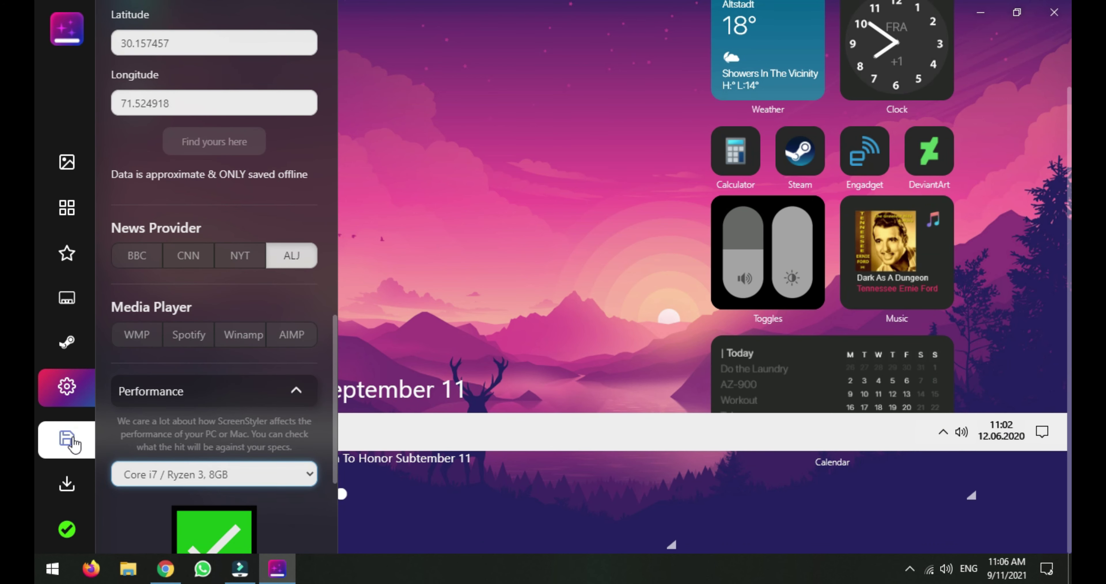
left_click(71, 438)
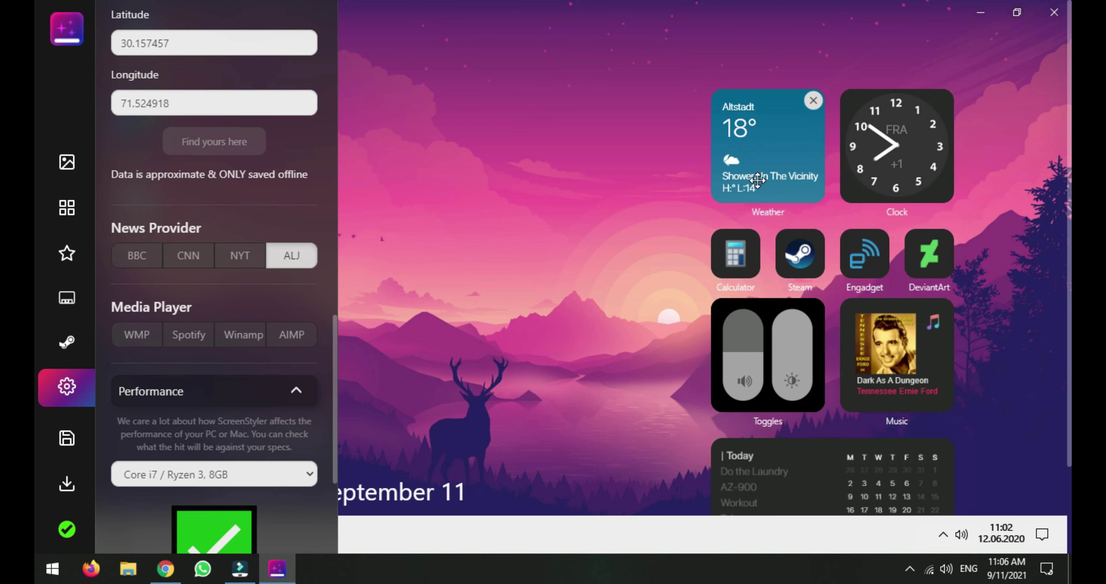
Review the performance rating, close the settings pane and look over the whole desktop preview.
scroll(301, 363, "down", 5)
scroll(366, 402, "down", 2)
scroll(411, 303, "up", 3)
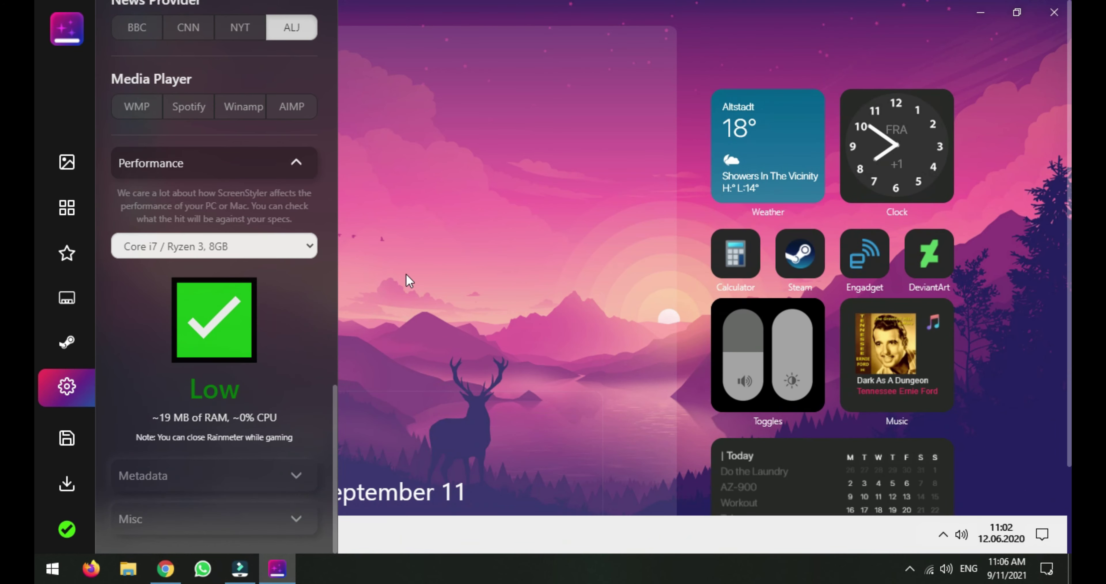
left_click(56, 386)
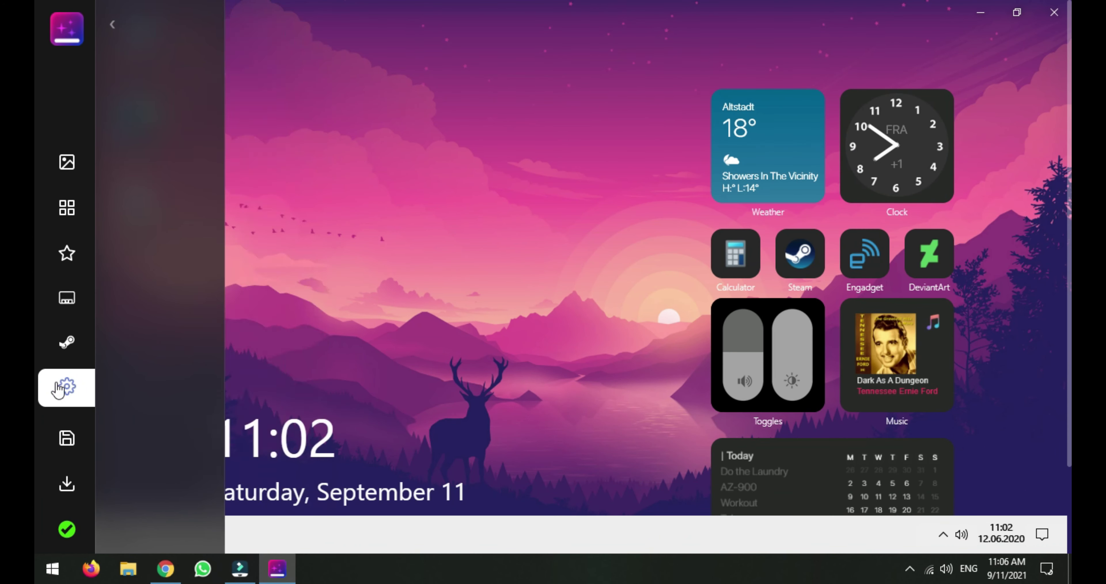
scroll(352, 289, "down", 3)
scroll(352, 289, "up", 3)
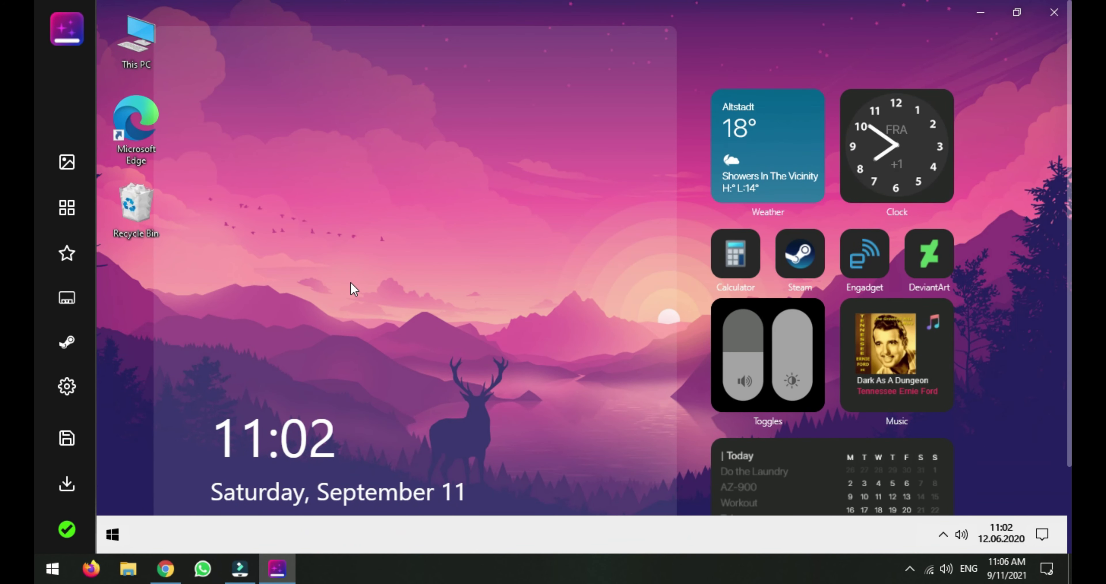
scroll(451, 342, "down", 3)
scroll(450, 342, "up", 3)
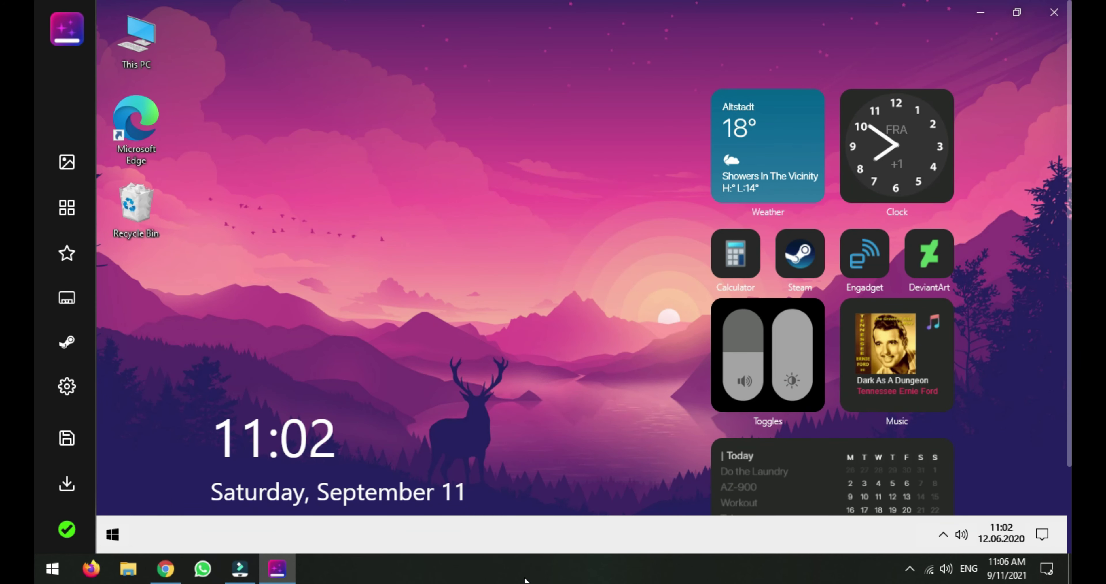
Make the Windows taskbar hide automatically in desktop mode and close the Windows taskbar settings.
right_click(525, 579)
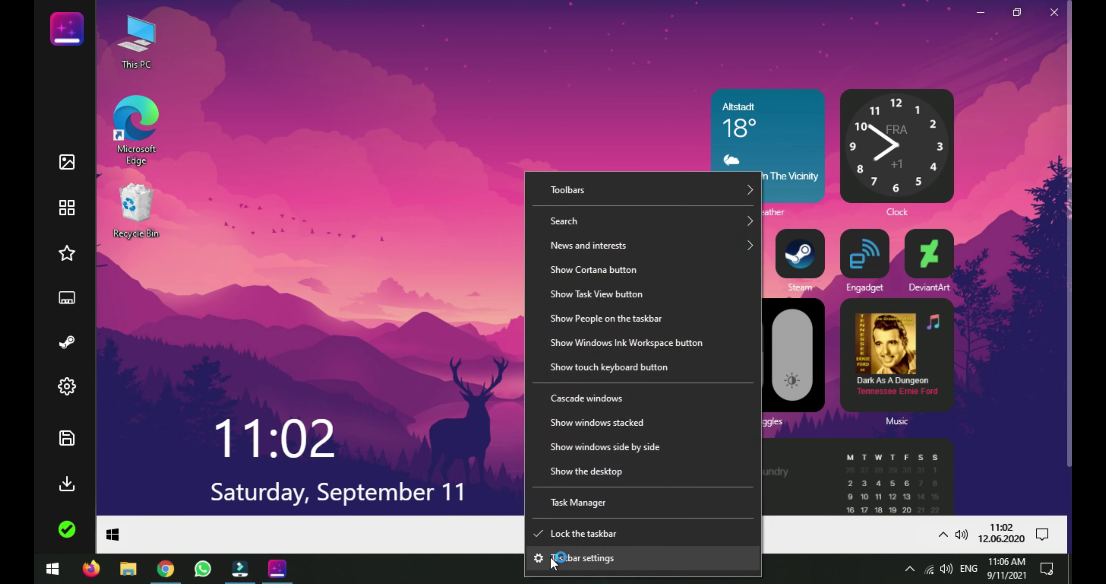
left_click(554, 558)
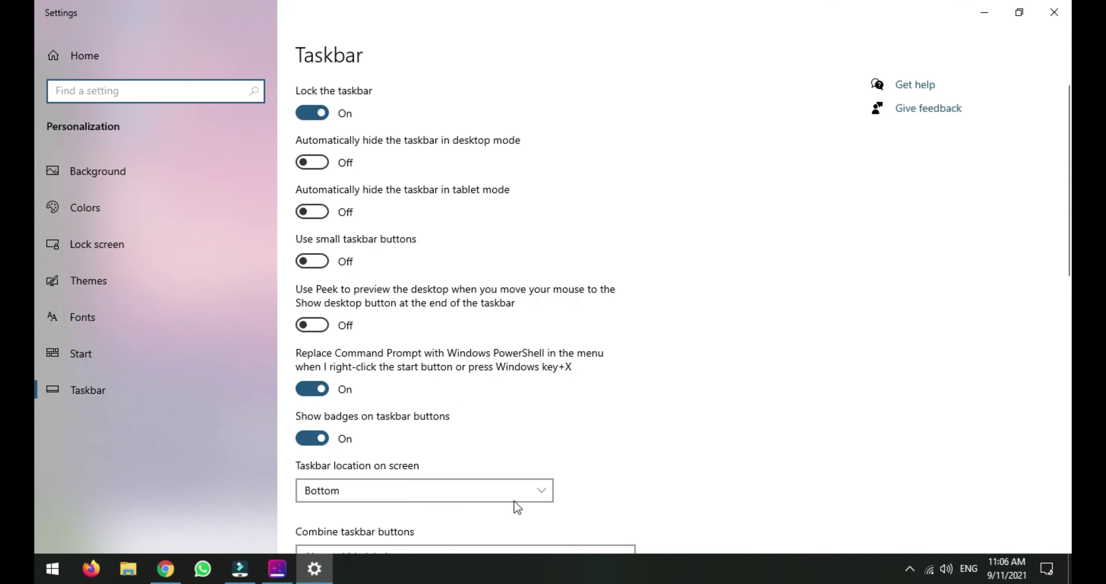
left_click(313, 165)
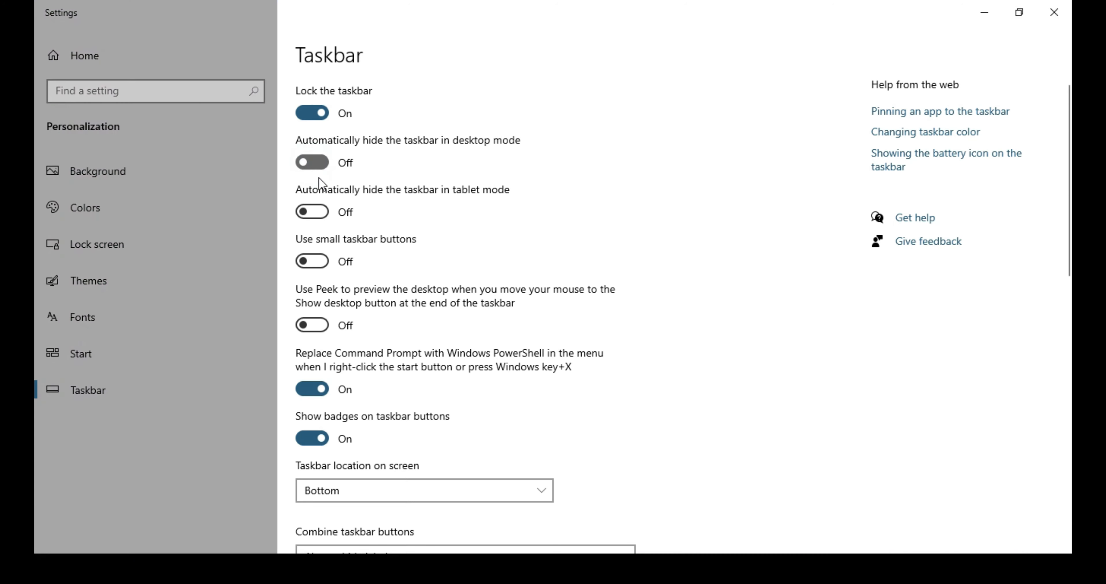
left_click(1055, 13)
mouse_move(584, 557)
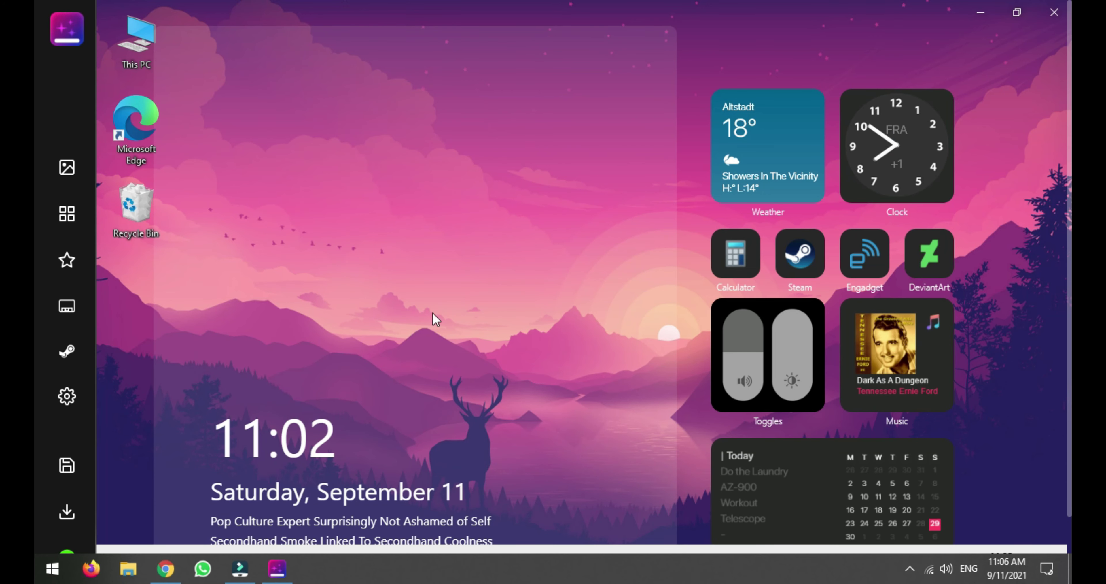
Move the clock and news widget up and slightly left so it clears the preview's taskbar.
left_click_drag(187, 402, 161, 320)
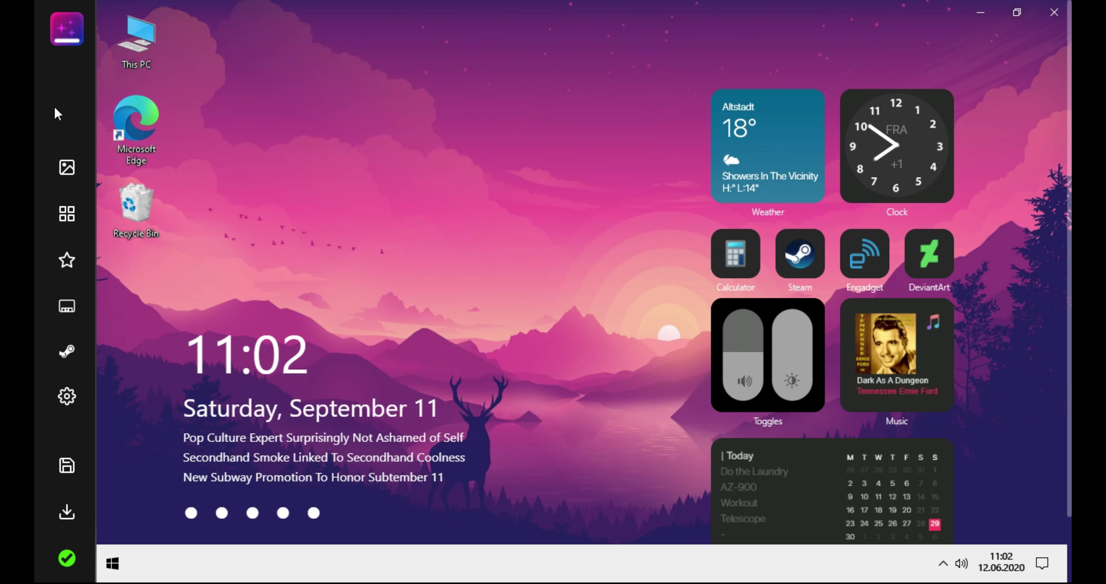
Try out several preset wallpapers, including the orange marble, purple galaxy and blue-green ocean ones.
left_click(57, 176)
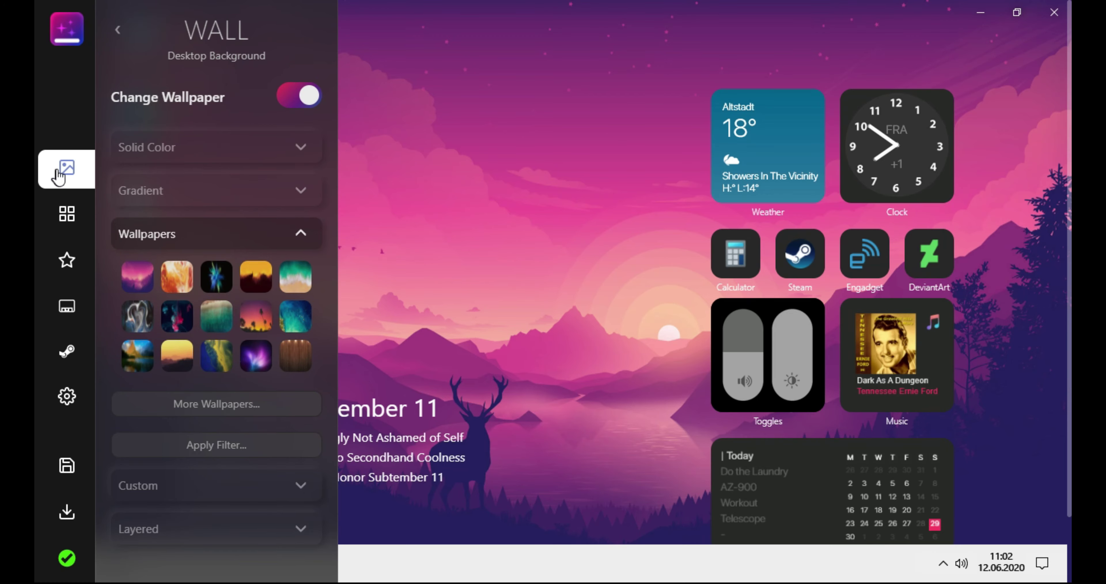
left_click(180, 285)
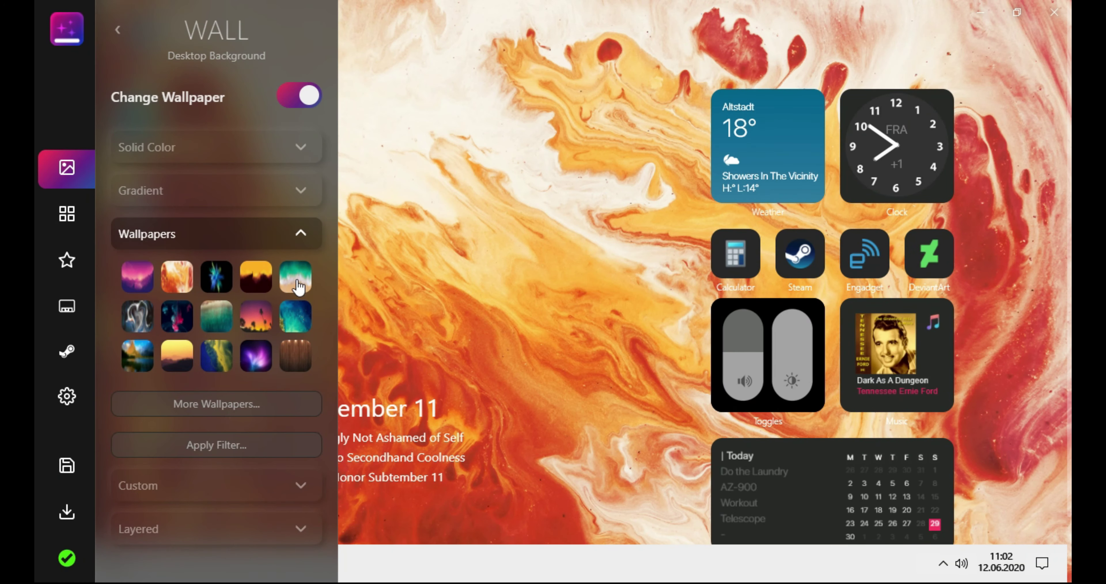
left_click(300, 285)
left_click(296, 317)
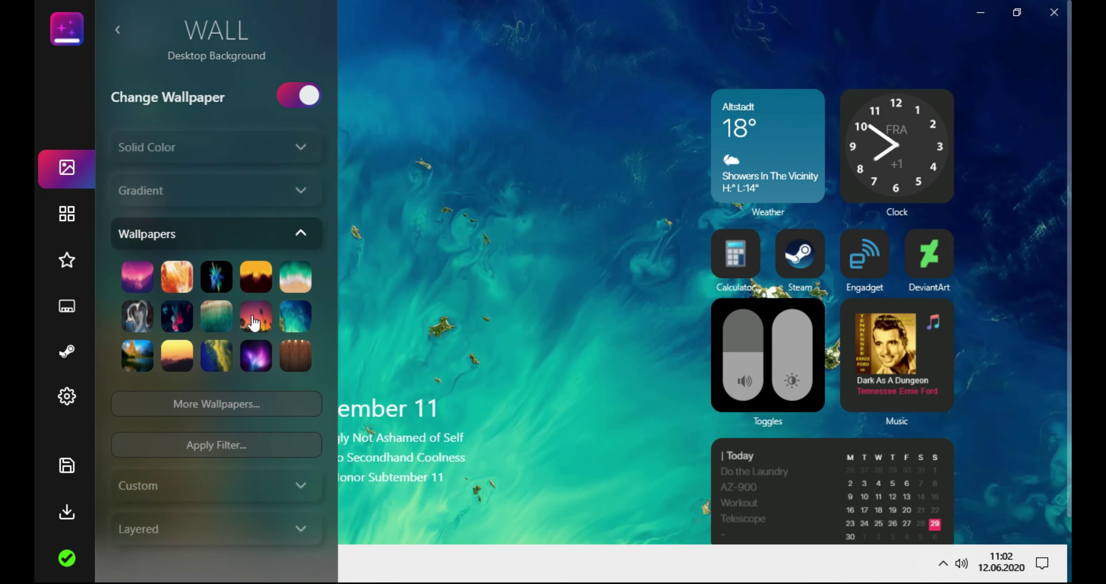
left_click(254, 322)
left_click(297, 319)
left_click(256, 357)
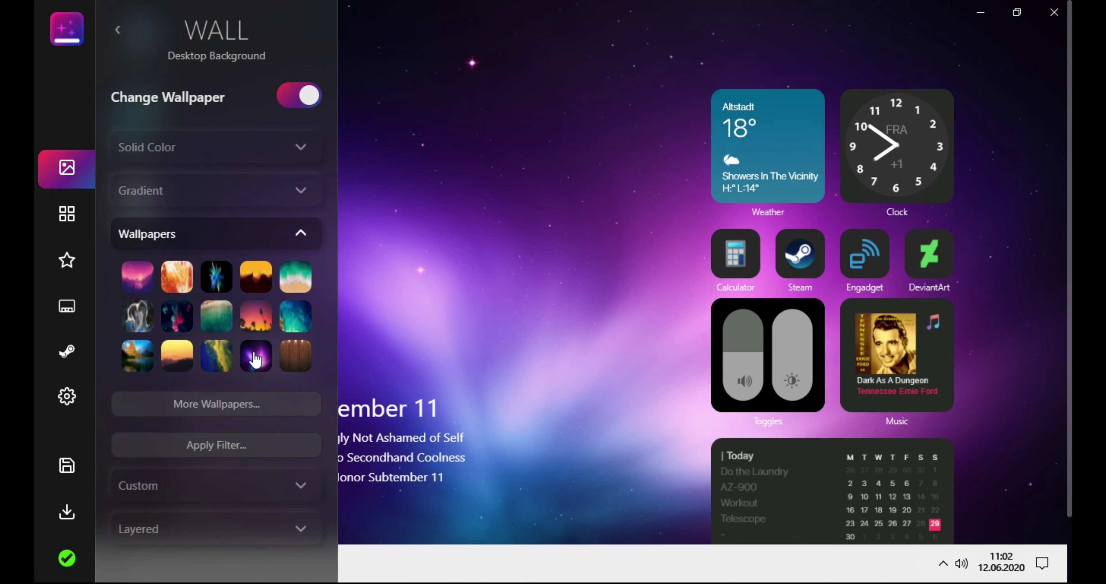
left_click(298, 324)
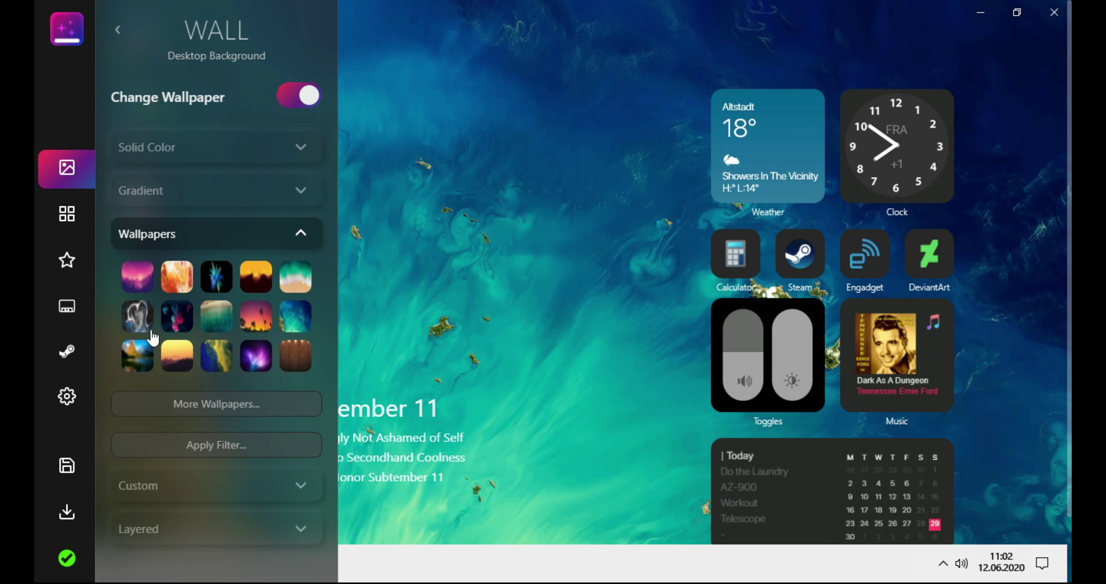
Apply the preset mountain lake wallpaper and close the wallpaper pane to see the full desktop.
left_click(137, 363)
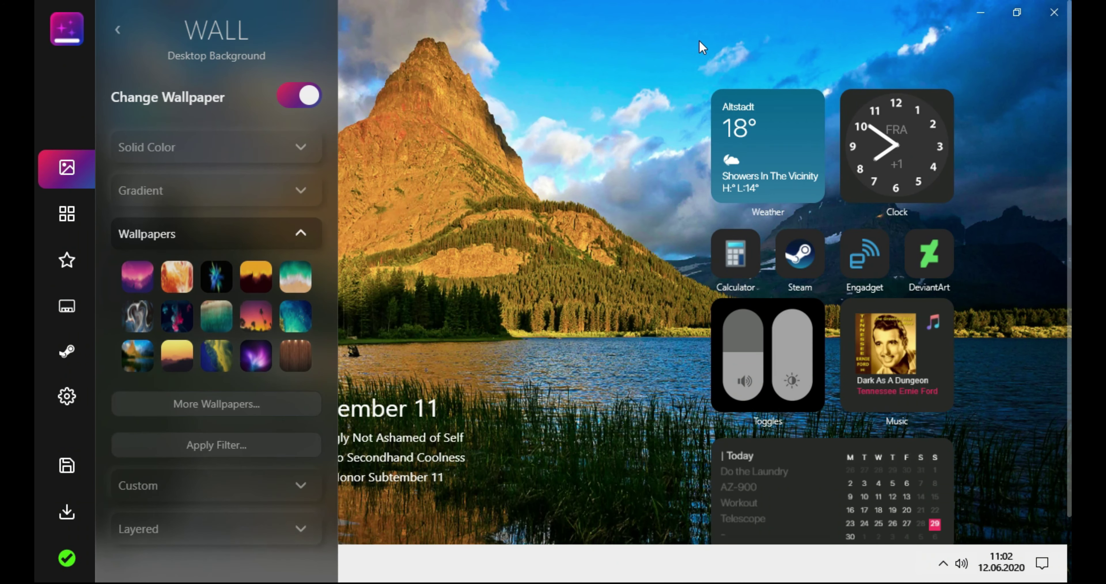
mouse_move(738, 356)
left_click(117, 29)
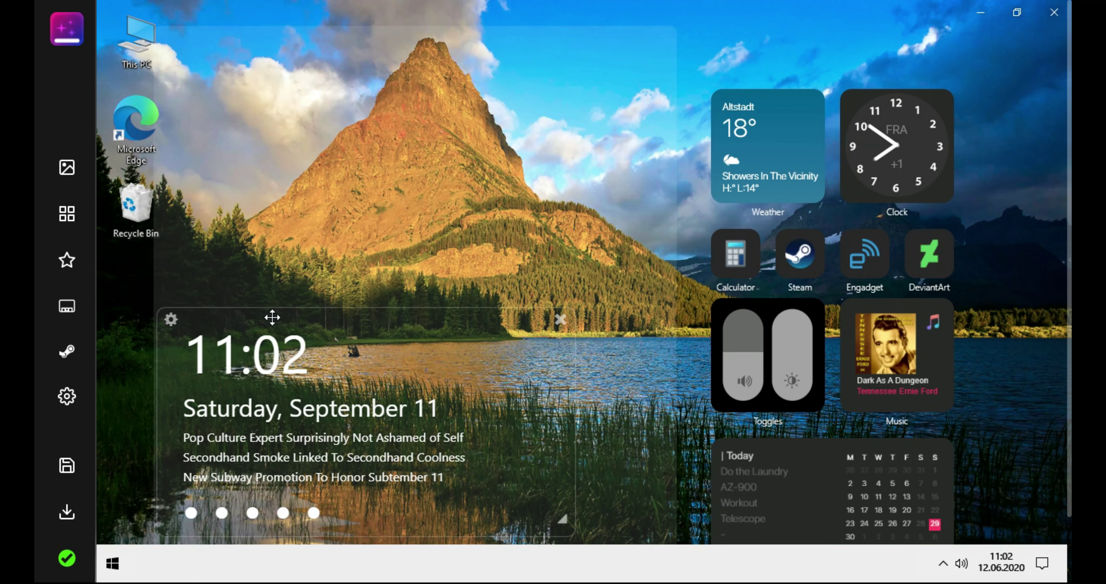
Look through the Steam skins, dock and icon options.
scroll(271, 316, "down", 3)
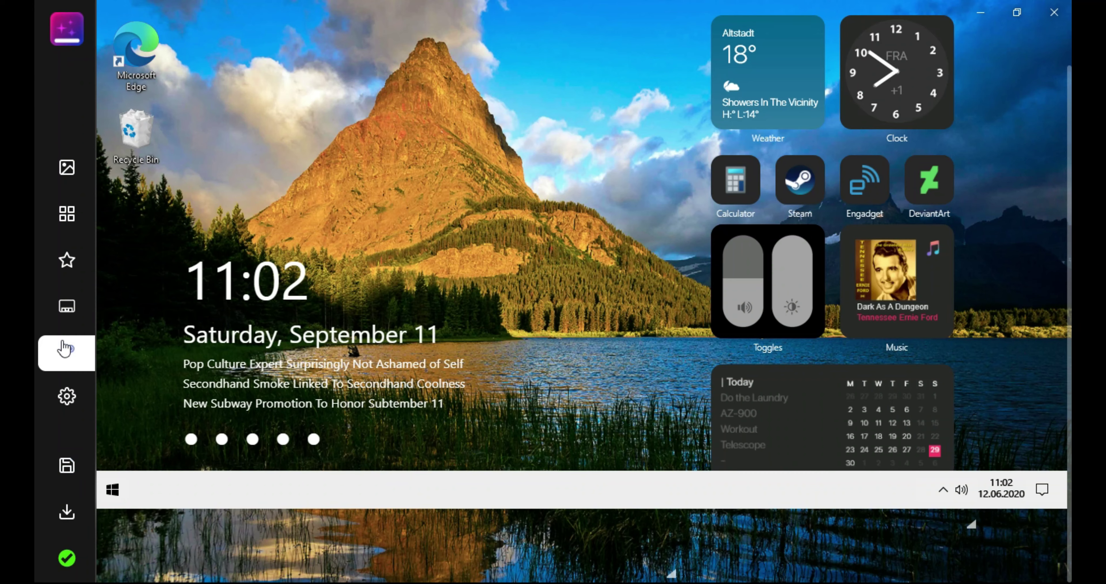
left_click(66, 359)
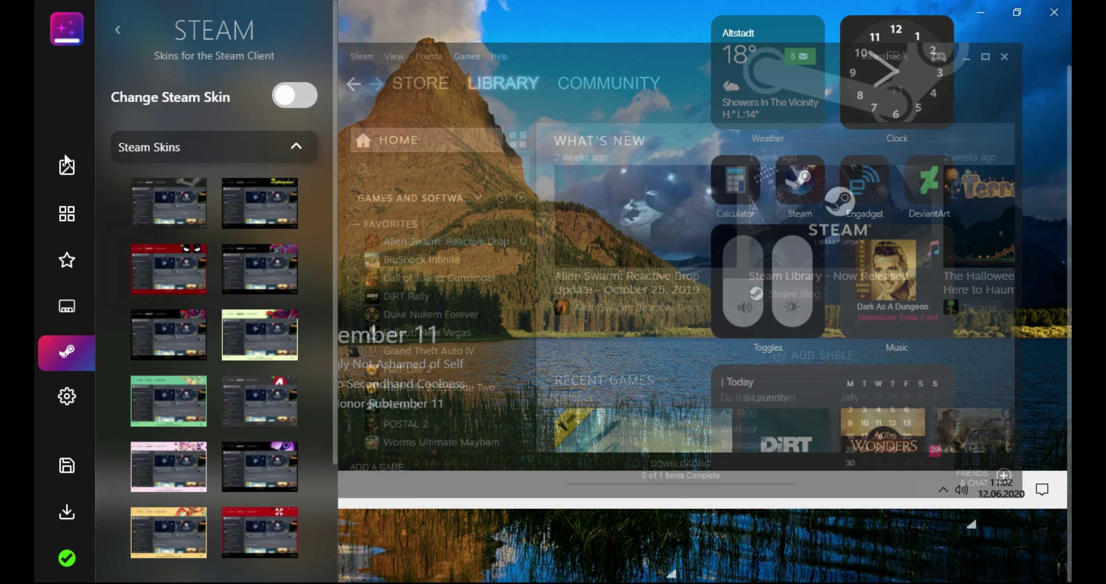
left_click(68, 307)
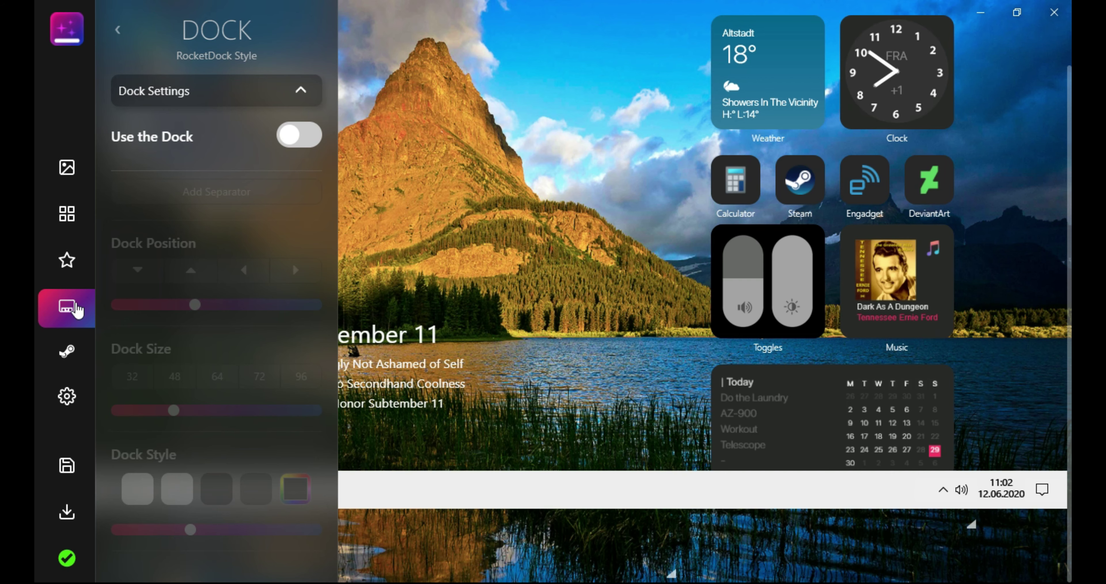
left_click(72, 264)
Enable the dock, try size 64, and set its size to 32.
left_click(86, 304)
left_click(295, 103)
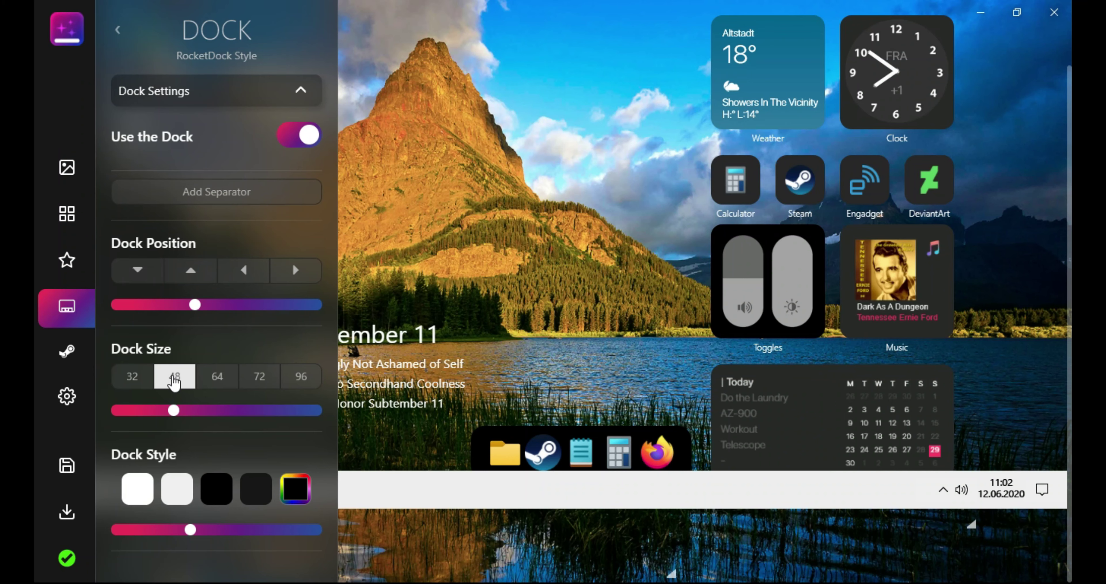
left_click(222, 378)
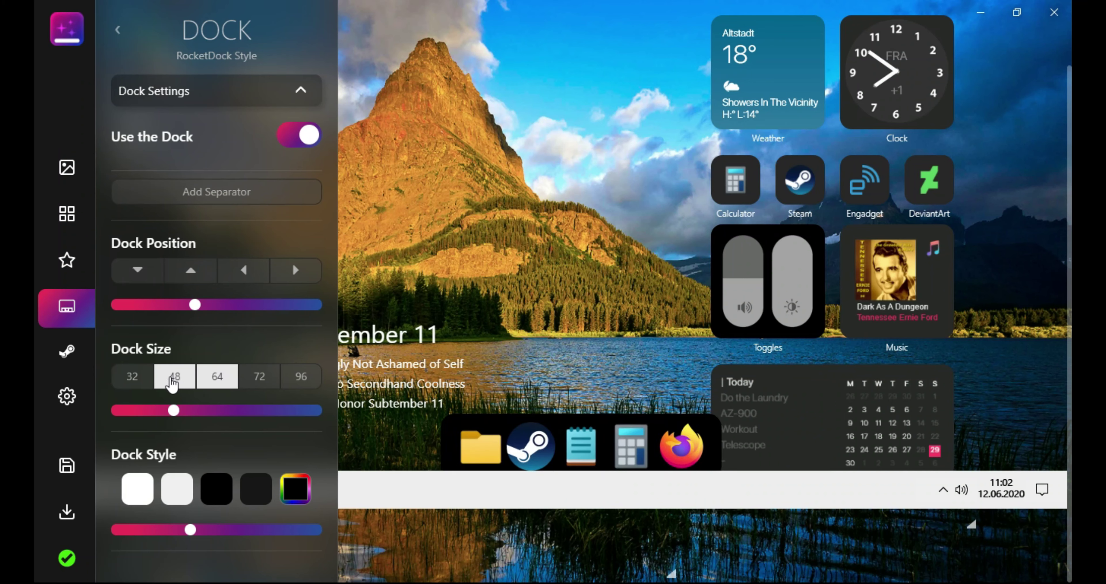
left_click(133, 377)
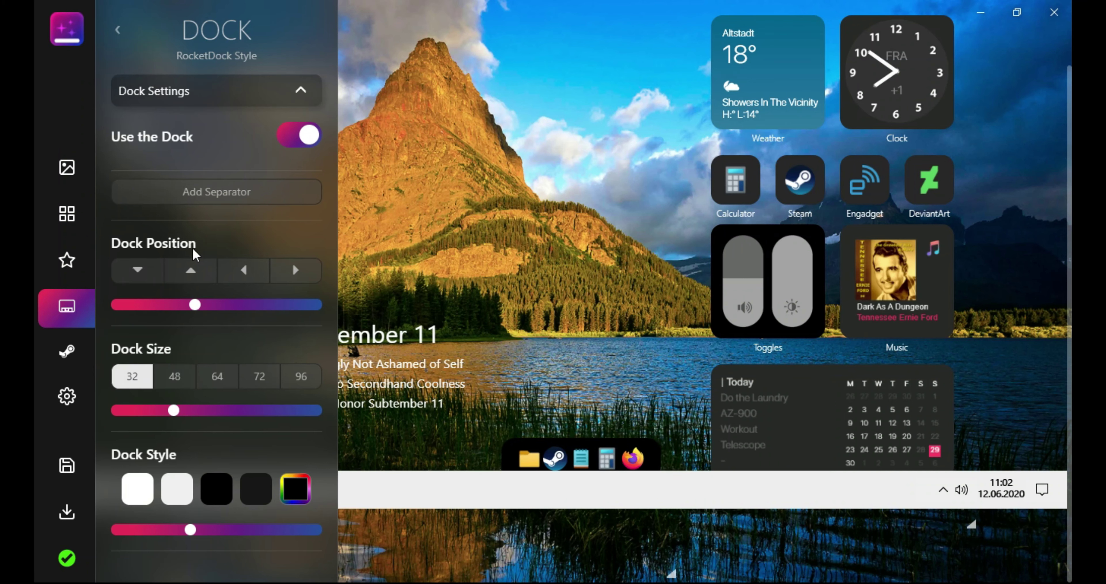
Try the dock along the upper screen edge, then set it to the lower edge at size 32.
left_click(148, 270)
left_click(177, 278)
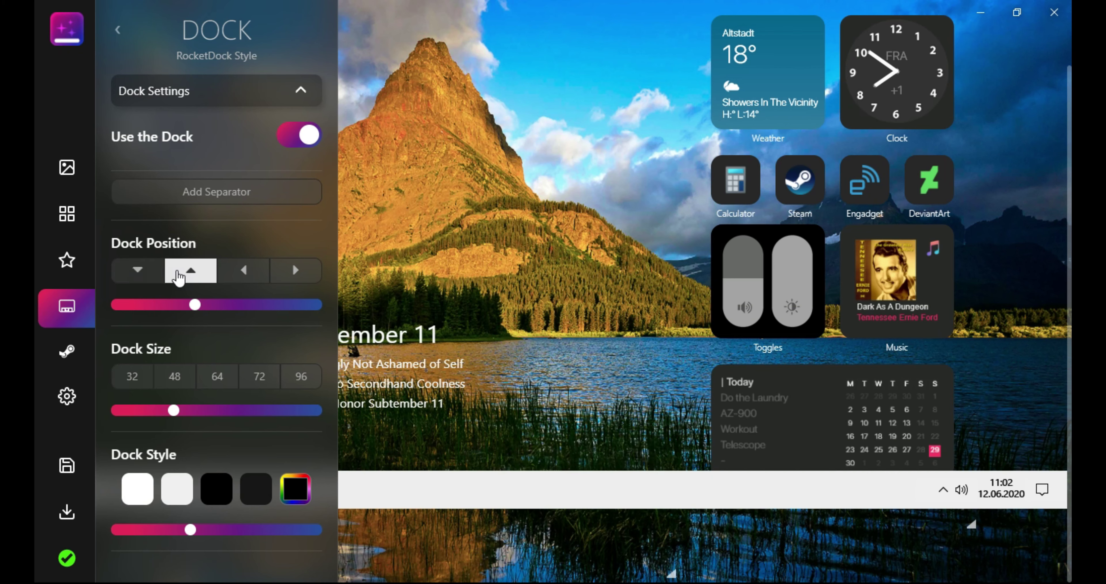
left_click(143, 276)
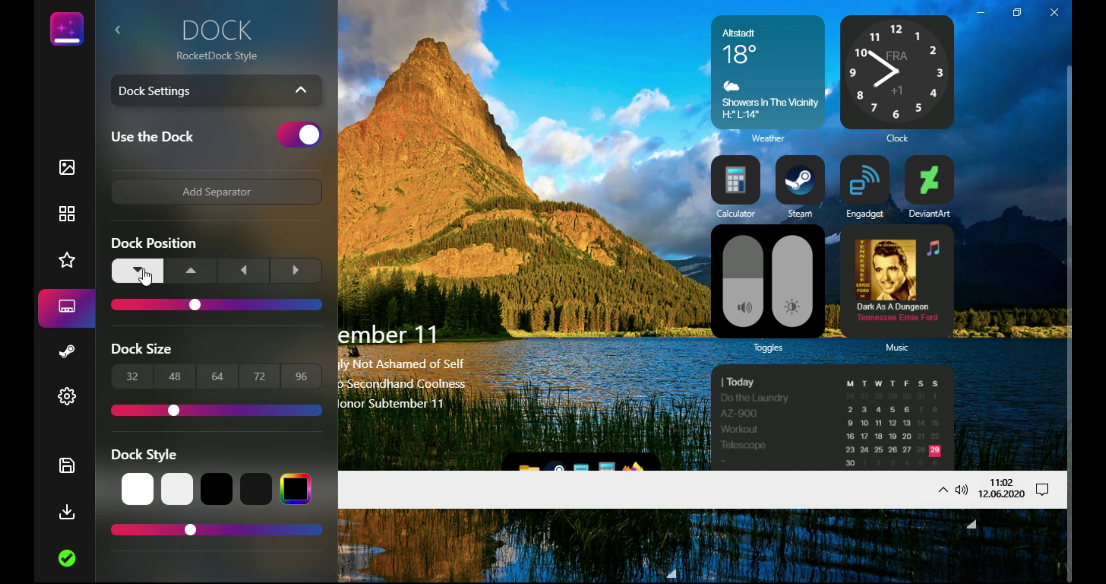
left_click(134, 377)
Raise the dock style slider slightly, try the light grey style, and apply the dark grey one.
mouse_move(191, 530)
left_mouse_down()
mouse_move(230, 529)
mouse_move(203, 530)
left_mouse_up()
left_click(178, 497)
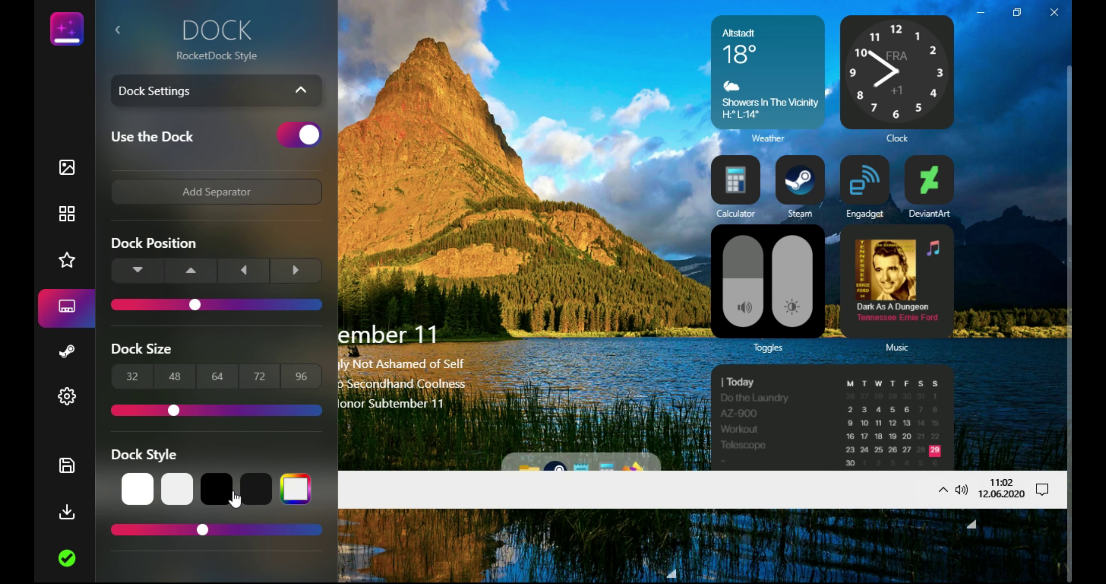
left_click(258, 493)
Add the Chrome app icon to the desktop grid and browse the remaining app icons.
mouse_move(605, 468)
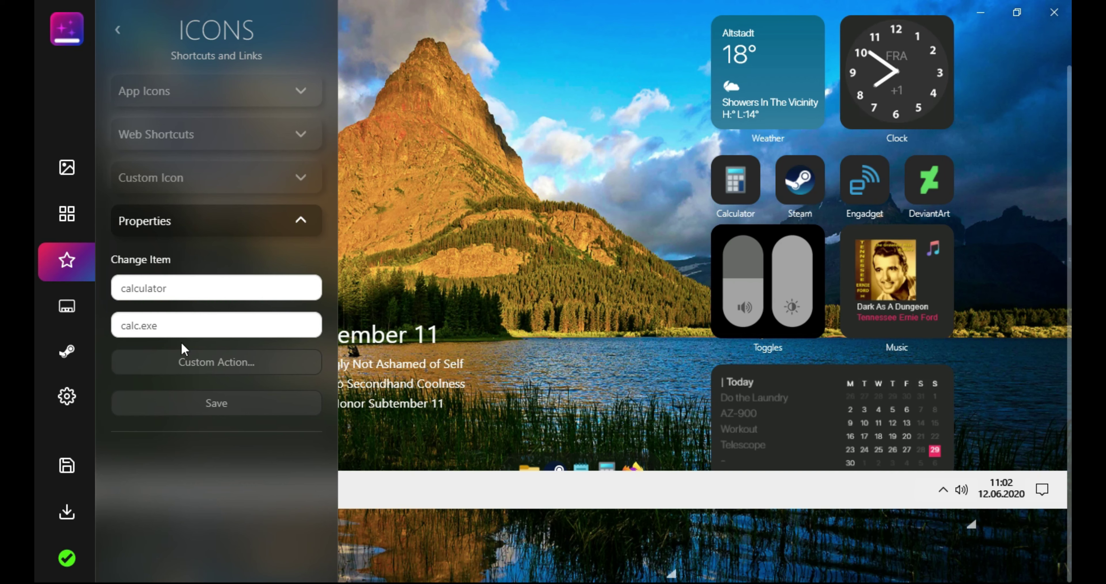
left_click(175, 185)
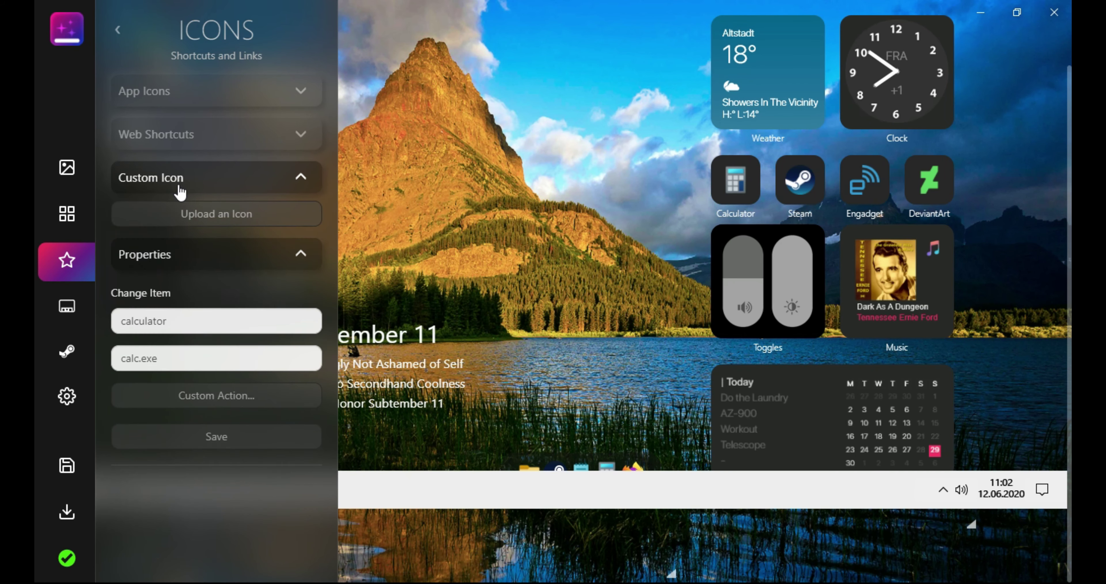
left_click(211, 91)
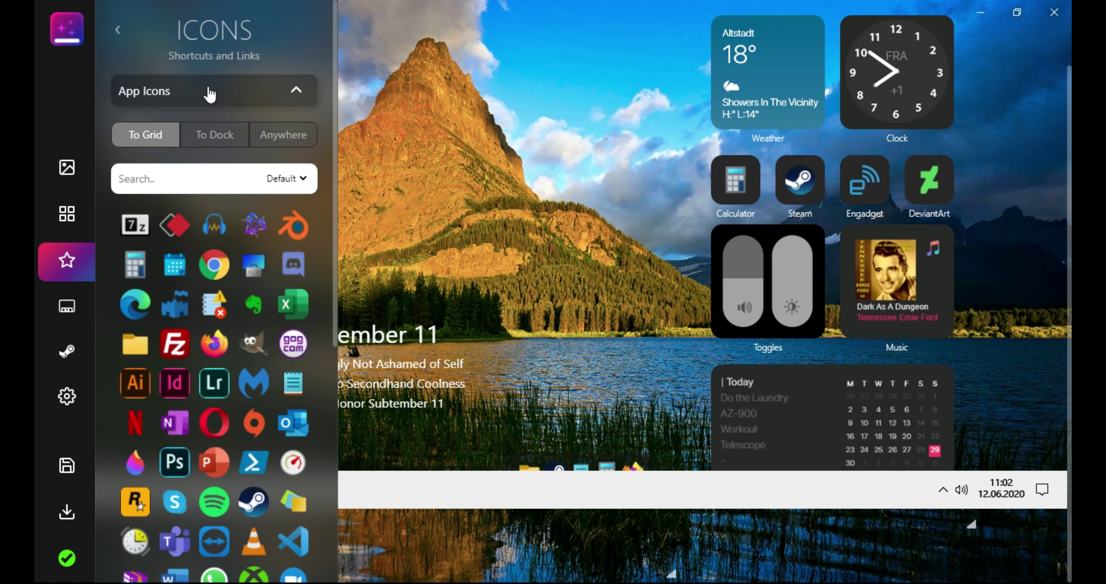
left_click(215, 265)
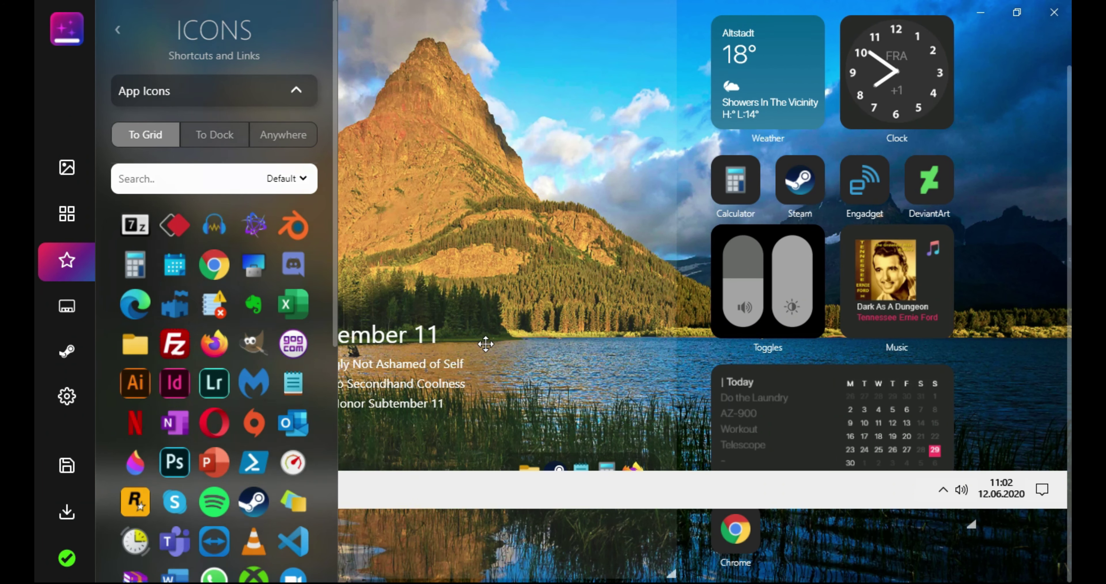
scroll(156, 395, "down", 7)
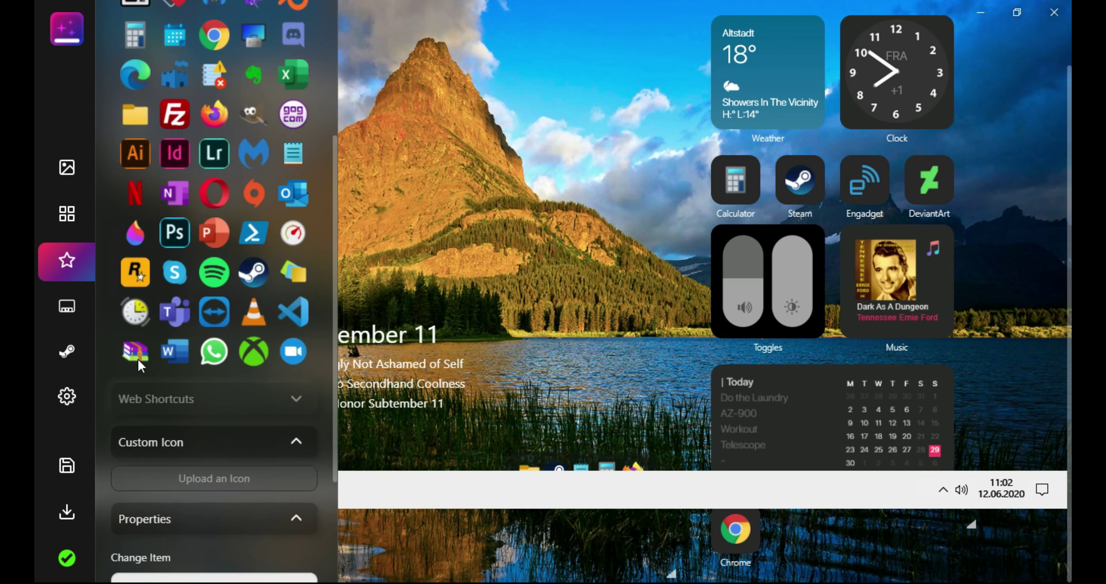
Add the AnalogueClock widget to the desktop preview and browse the remaining Rainmeter widgets.
left_click(66, 214)
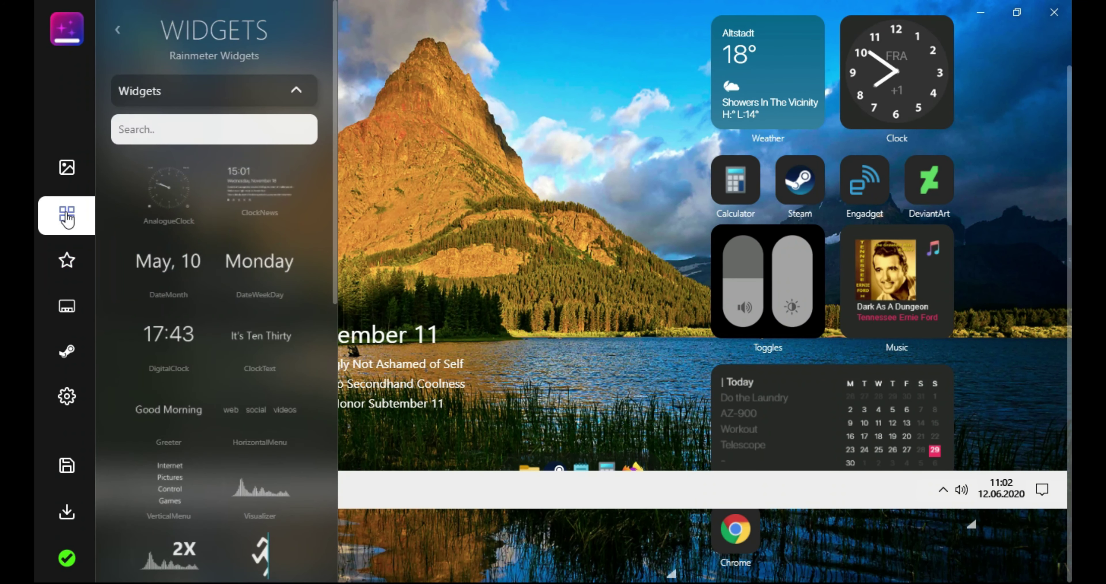
left_click(159, 209)
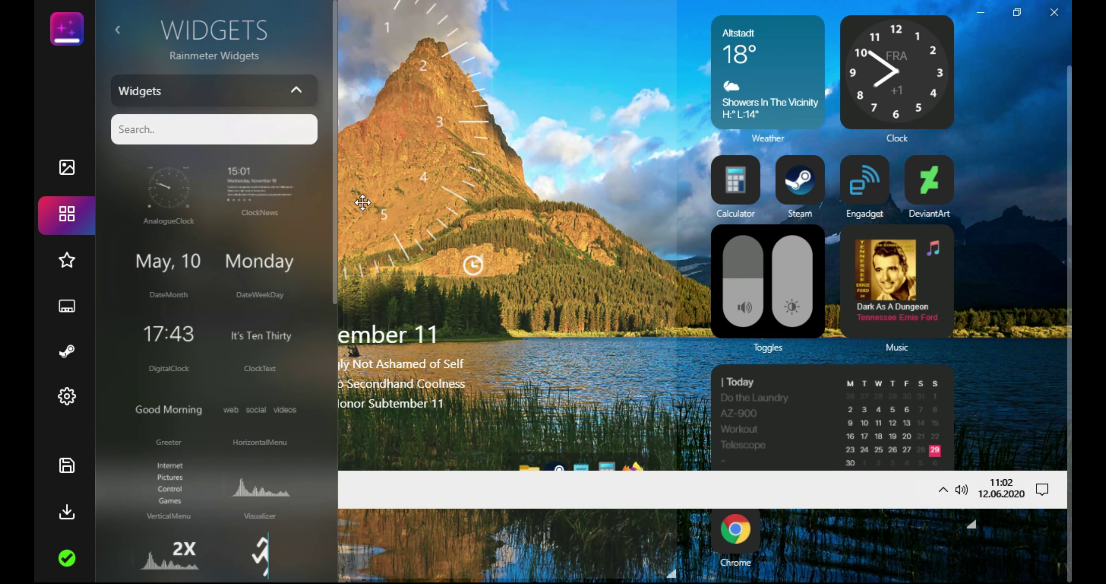
scroll(202, 371, "down", 3)
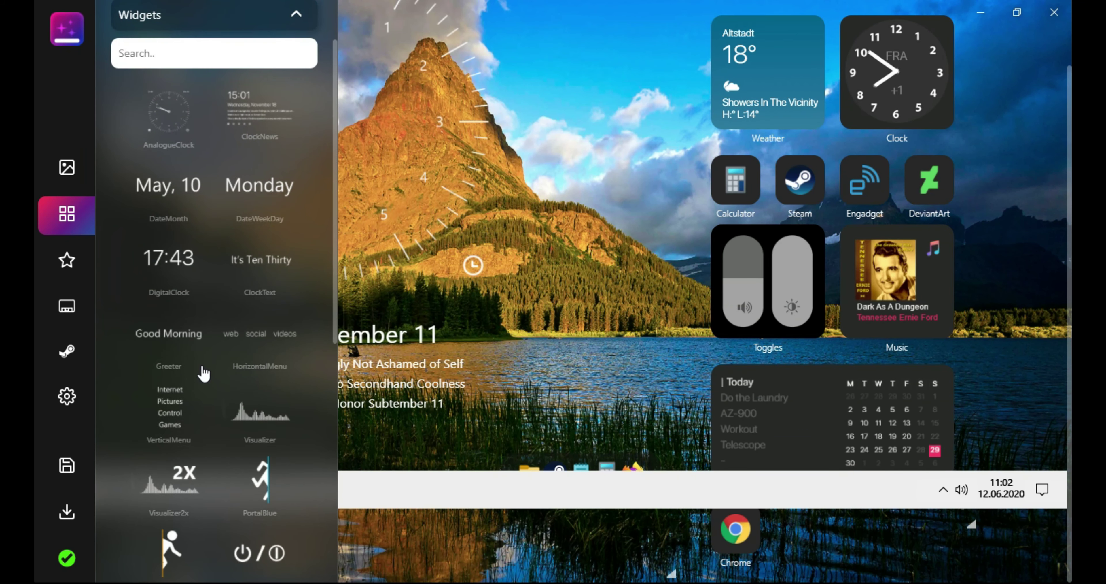
scroll(286, 489, "down", 3)
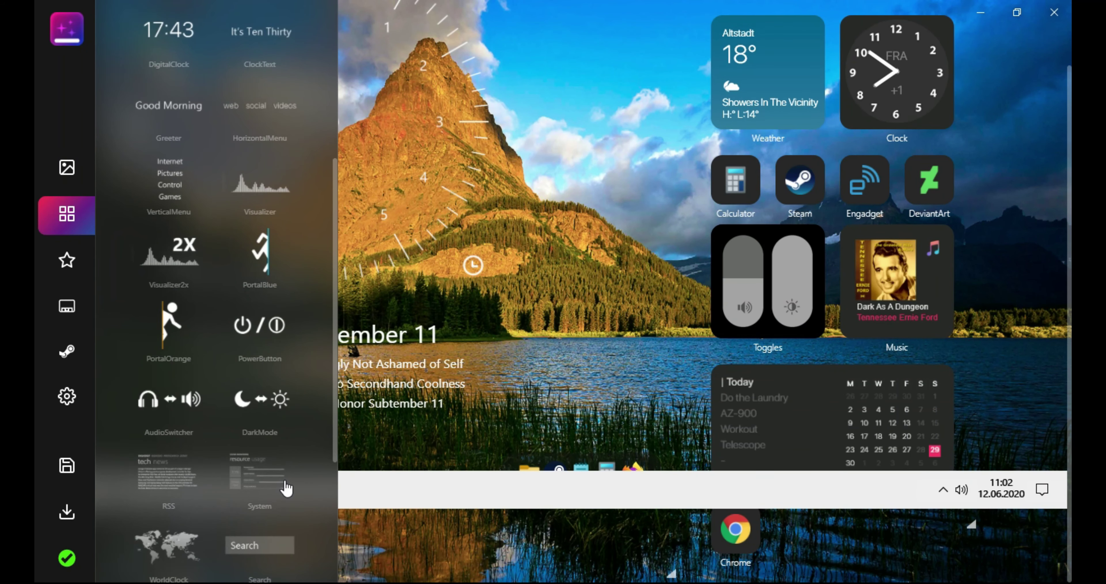
scroll(280, 466, "down", 3)
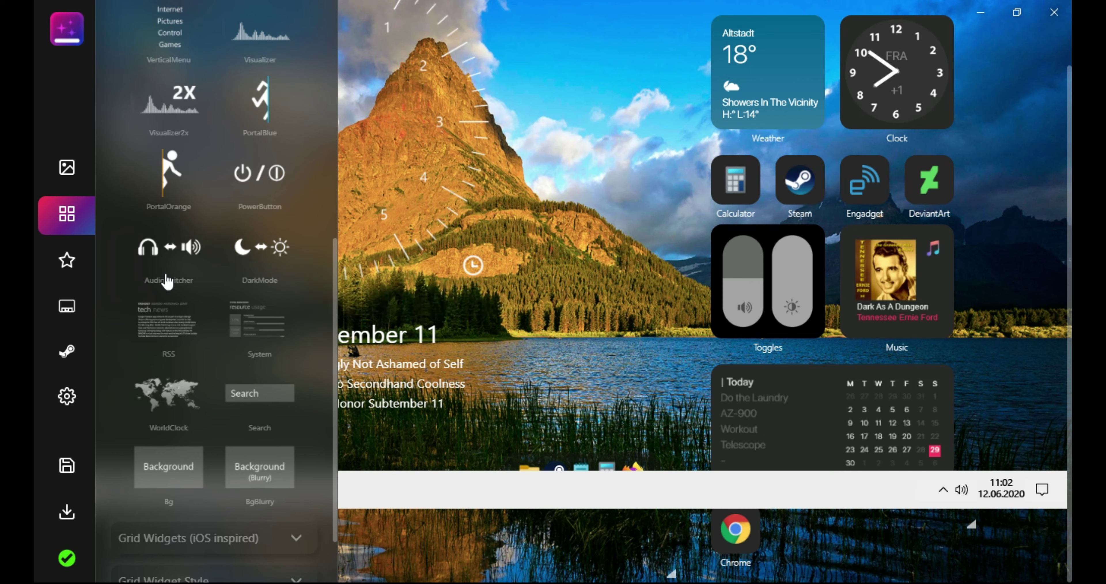
scroll(200, 474, "down", 2)
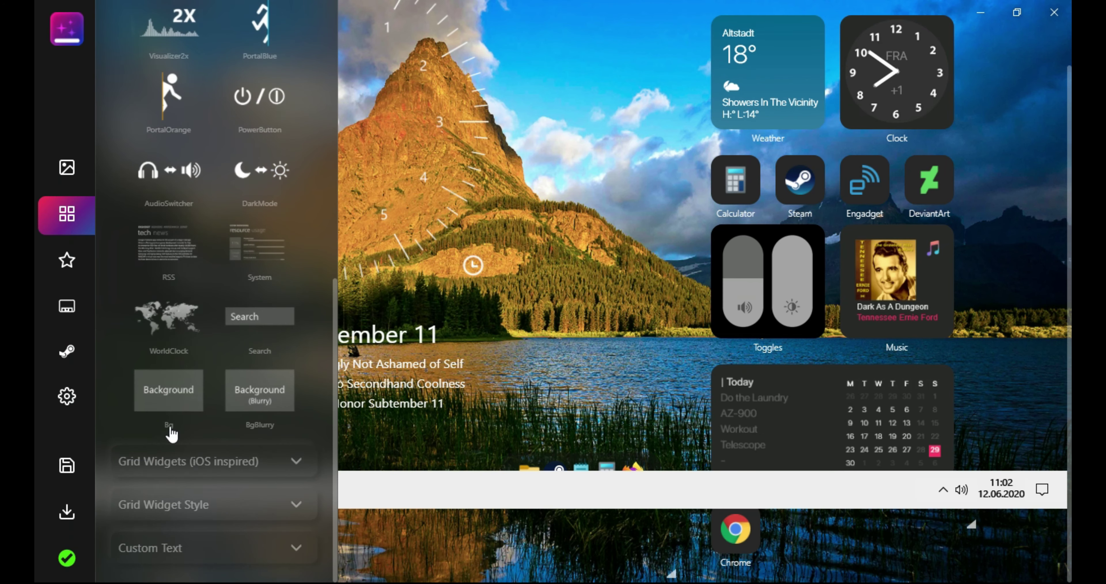
left_click(65, 224)
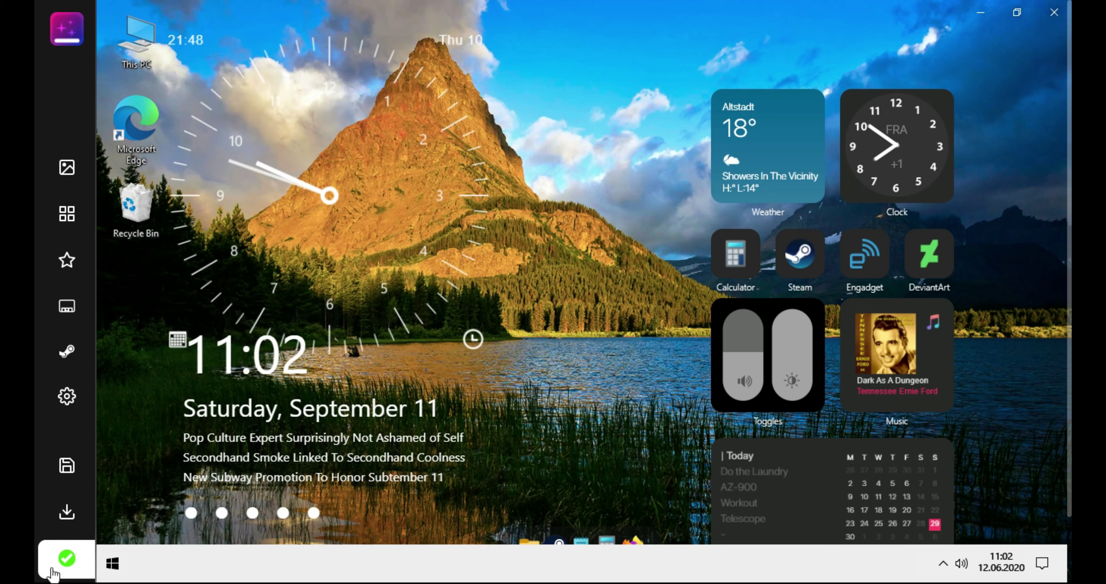
Apply the style under the name Untitled and install its Rainmeter skin package with the included layout.
left_click(67, 558)
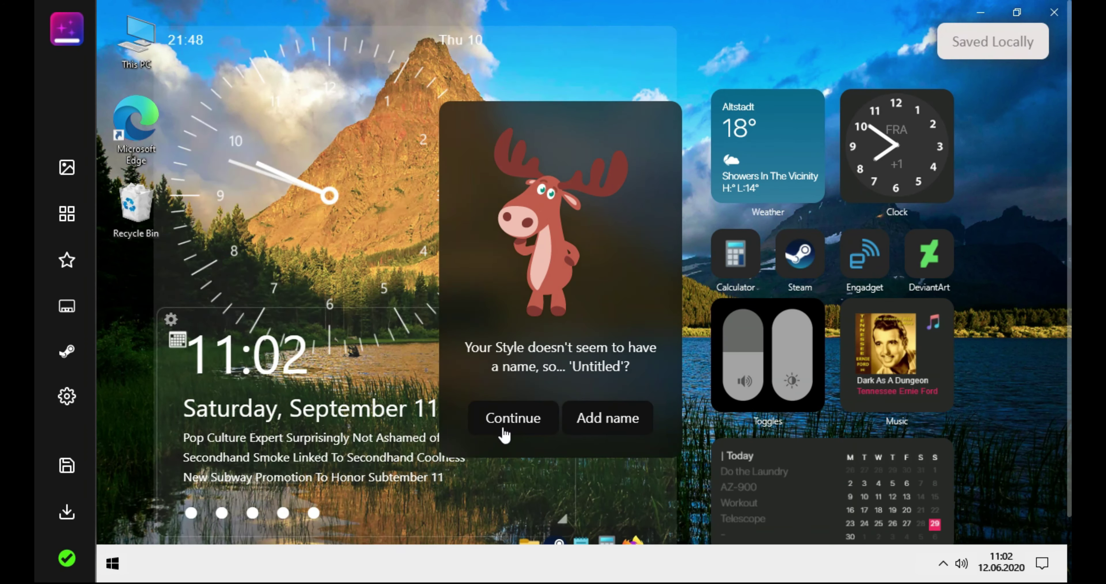
left_click(514, 418)
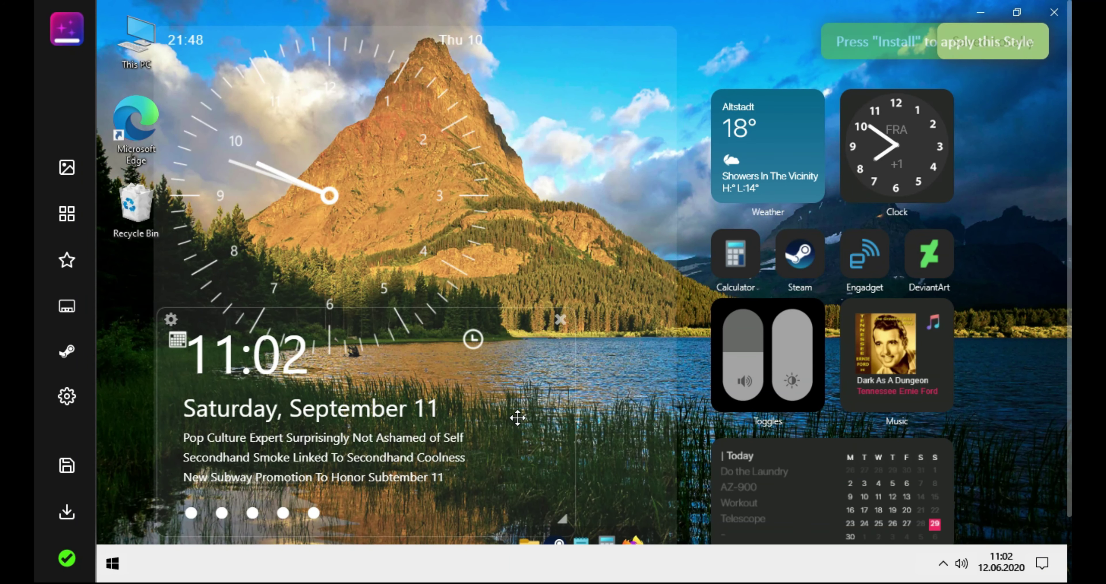
scroll(435, 458, "down", 2)
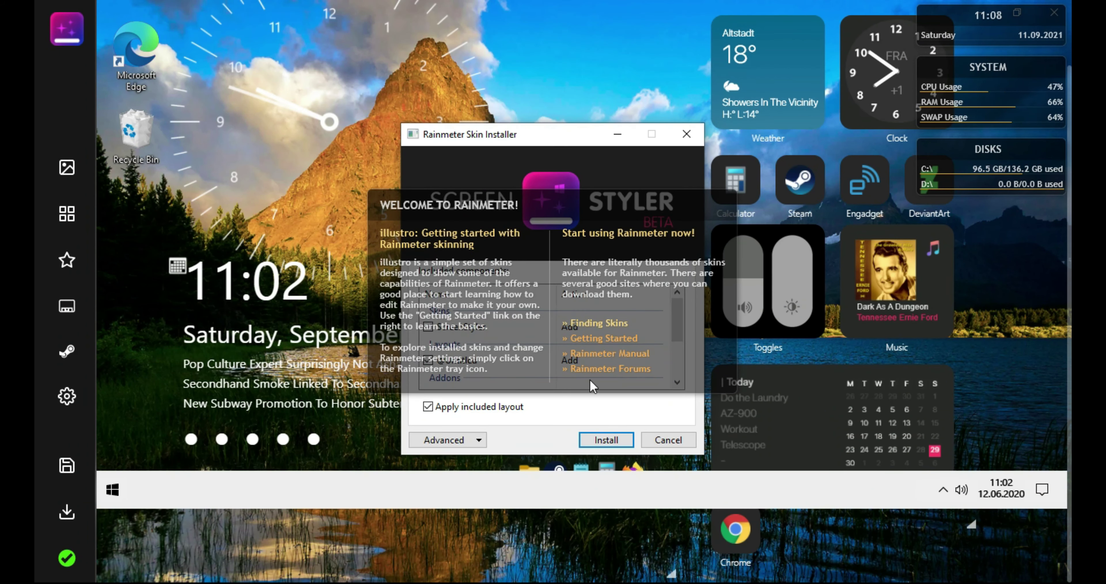
left_click(608, 440)
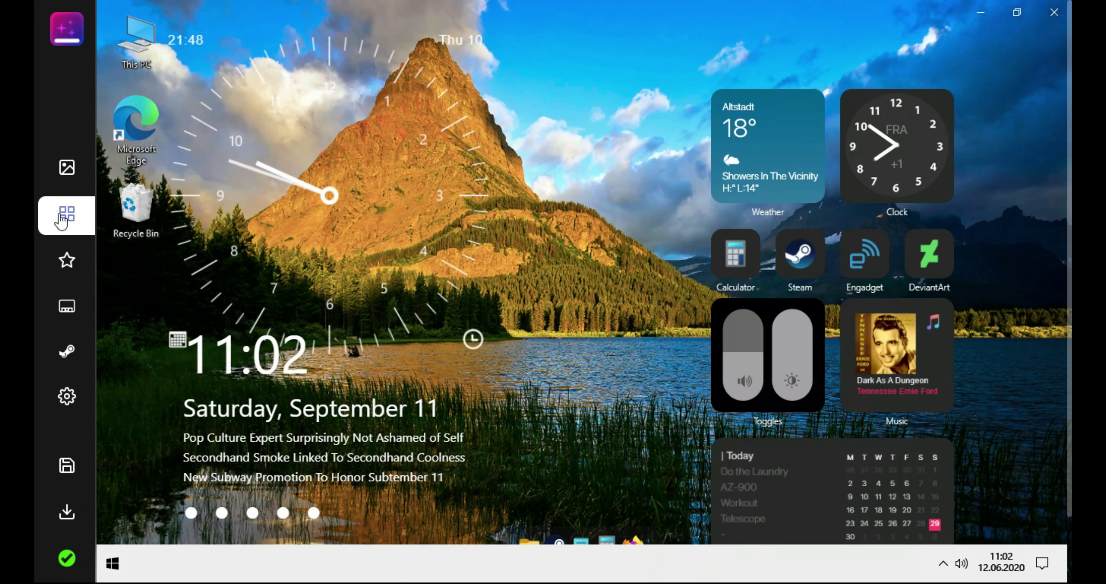
Shrink the analogue clock widget in the preview and place it beside the Microsoft Edge icon, above the large digital clock.
left_click(69, 214)
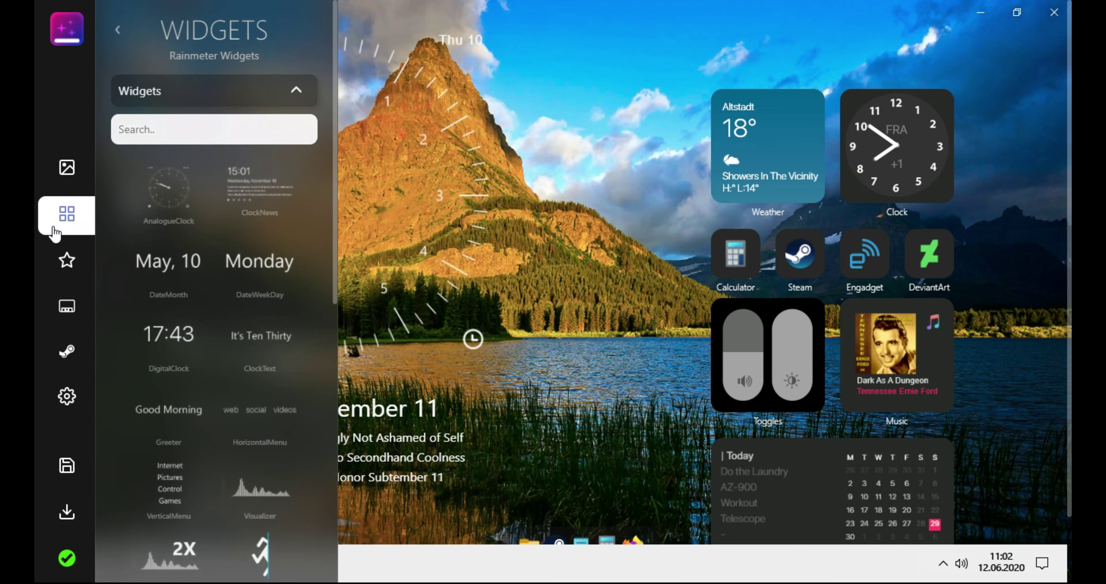
left_click(65, 217)
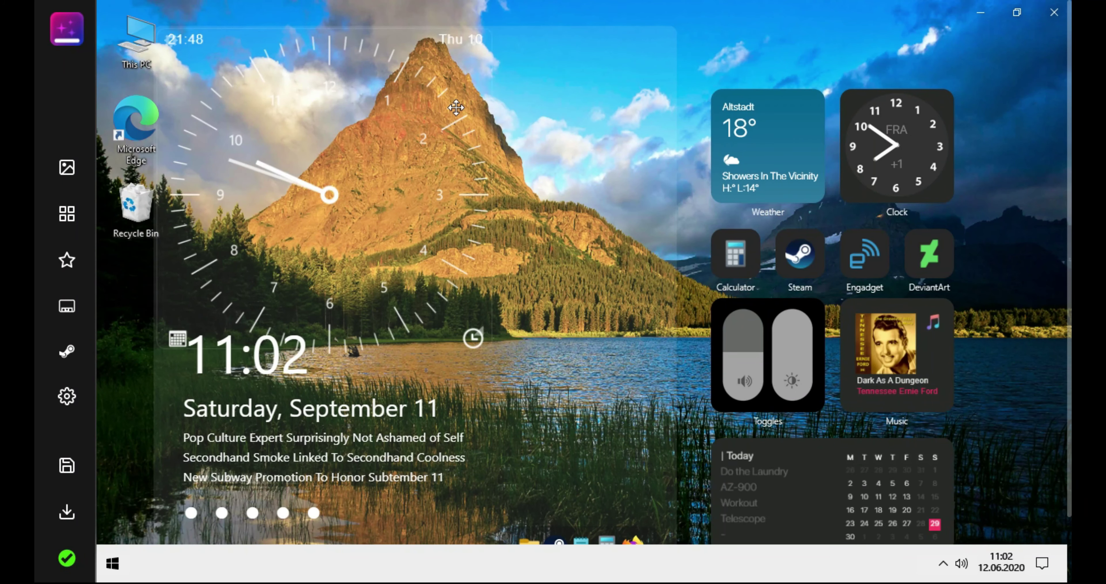
left_click_drag(456, 108, 245, 74)
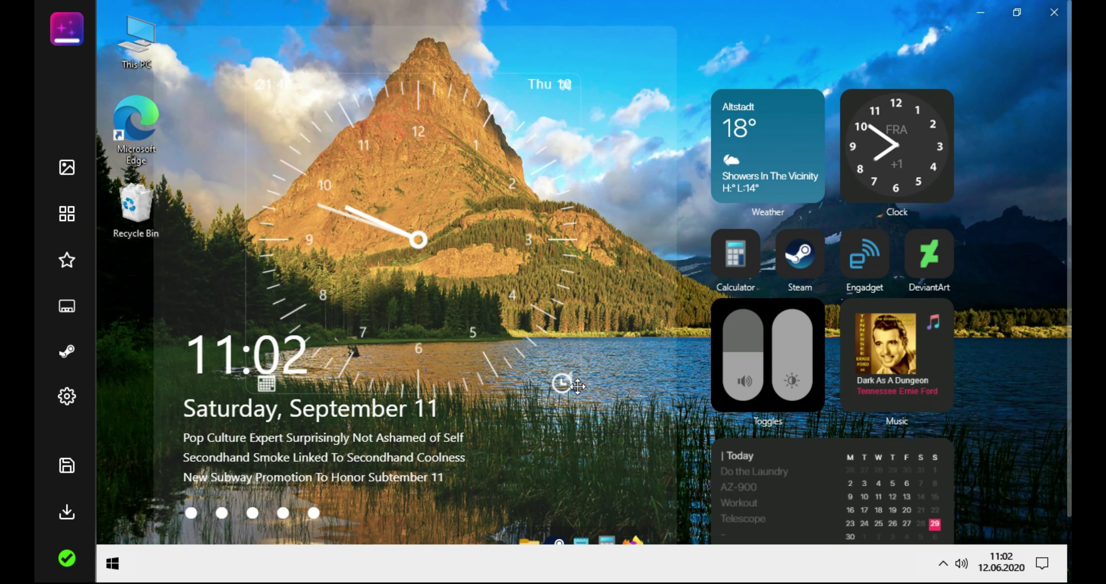
left_click_drag(572, 375, 372, 187)
left_click_drag(313, 161, 261, 200)
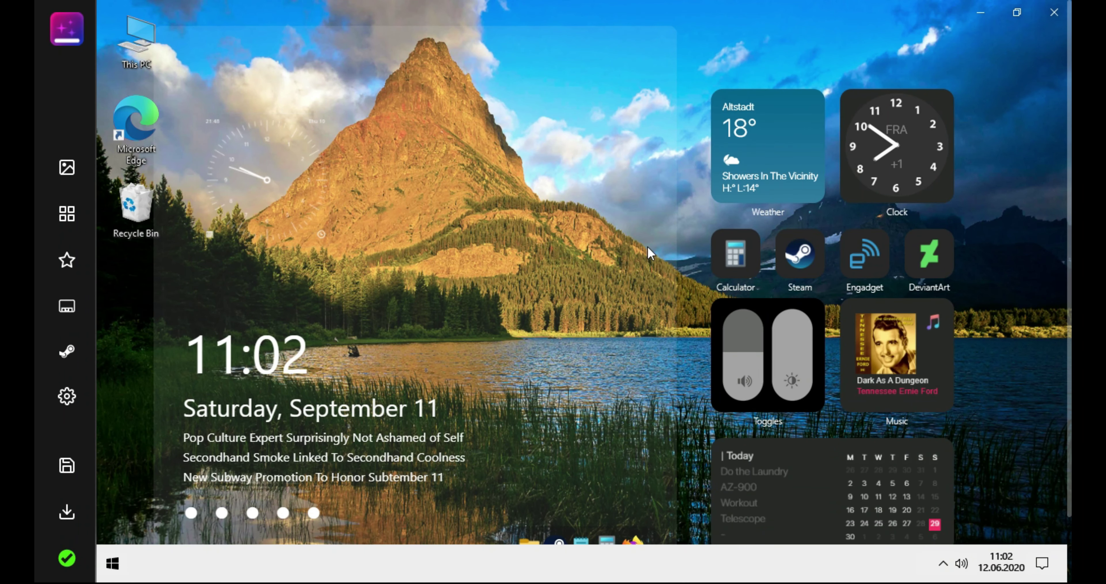
scroll(647, 246, "down", 2)
scroll(616, 318, "up", 2)
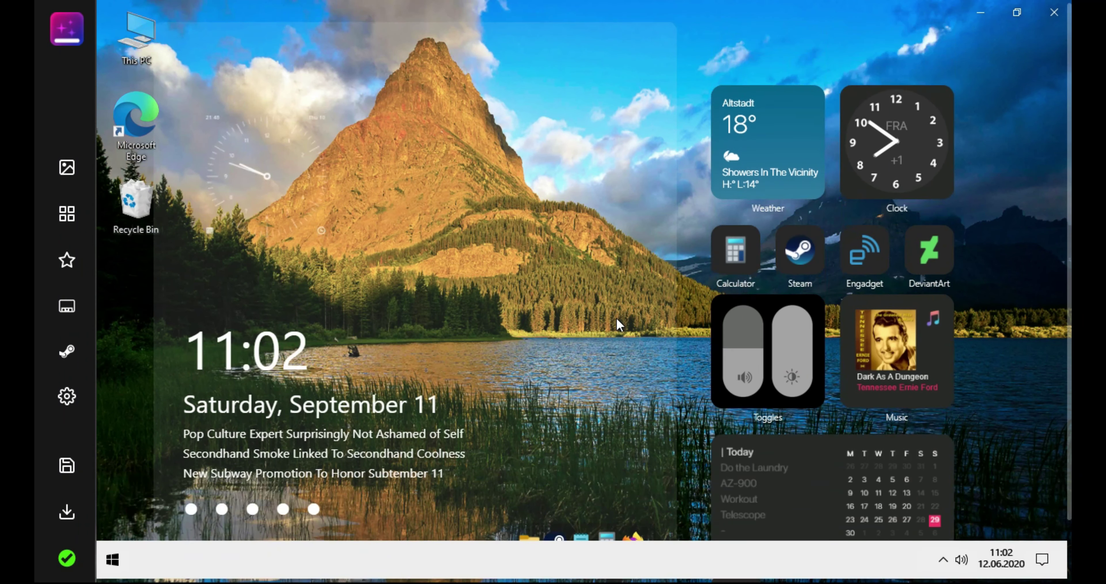
scroll(616, 318, "down", 2)
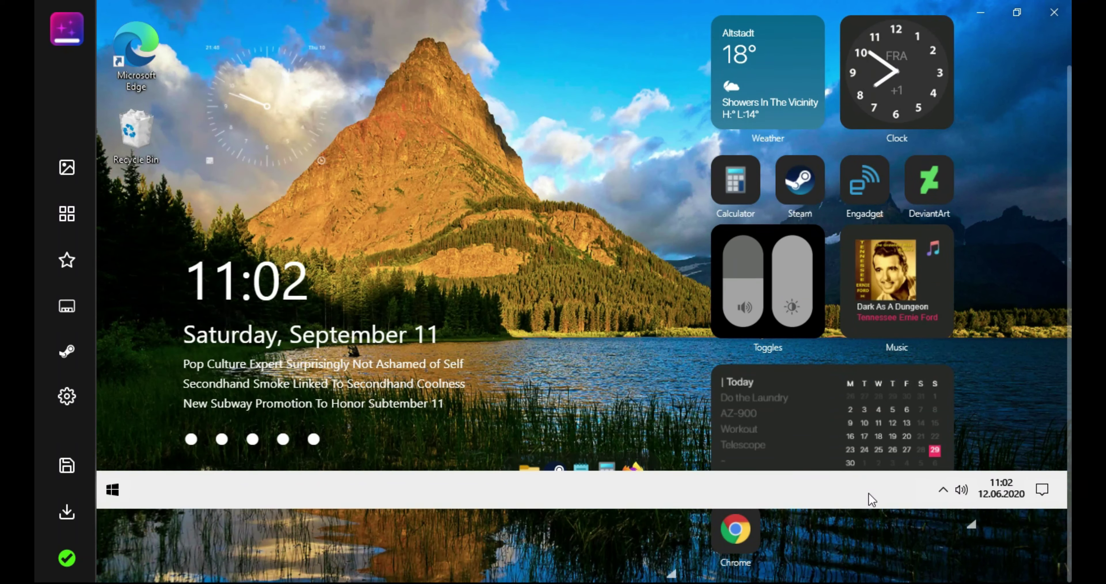
Minimize ScreenStyler and reposition the clock-and-news widget clear of the desktop icons and the Switches widget slightly lower.
left_click(981, 19)
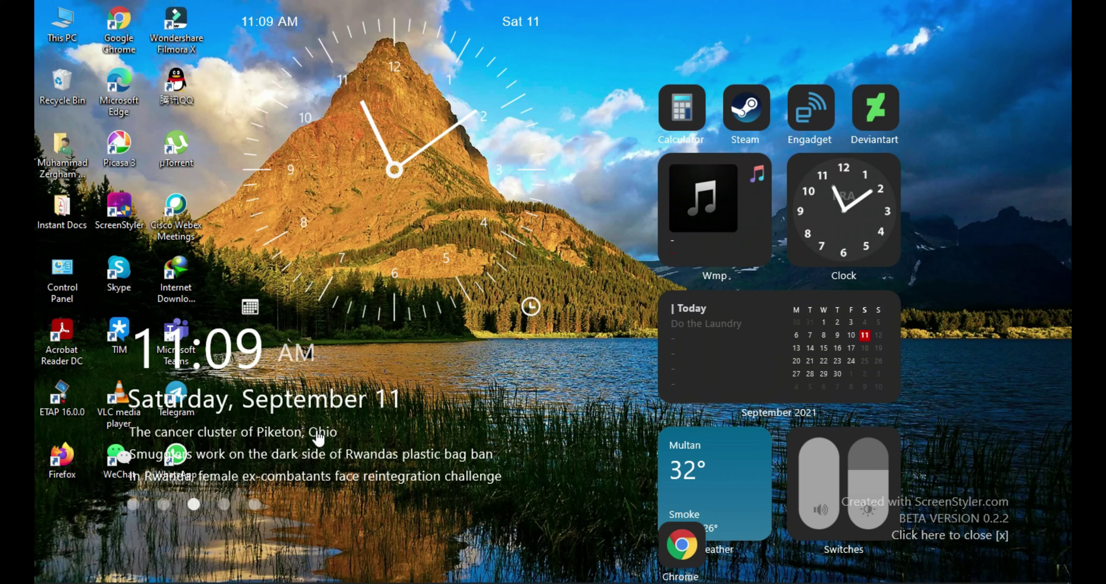
left_click_drag(293, 442, 373, 494)
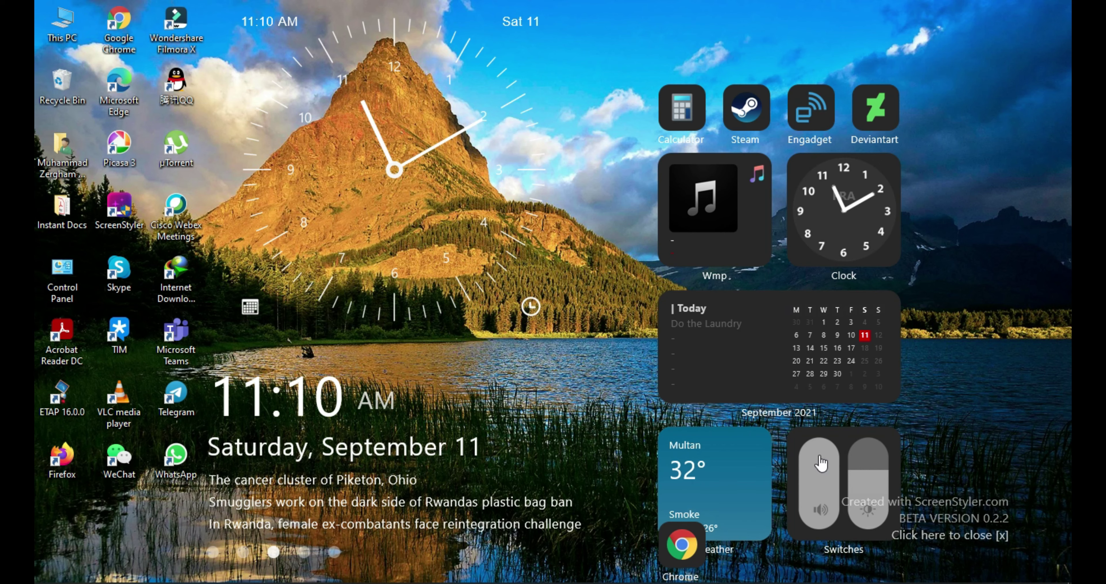
left_click_drag(820, 460, 828, 488)
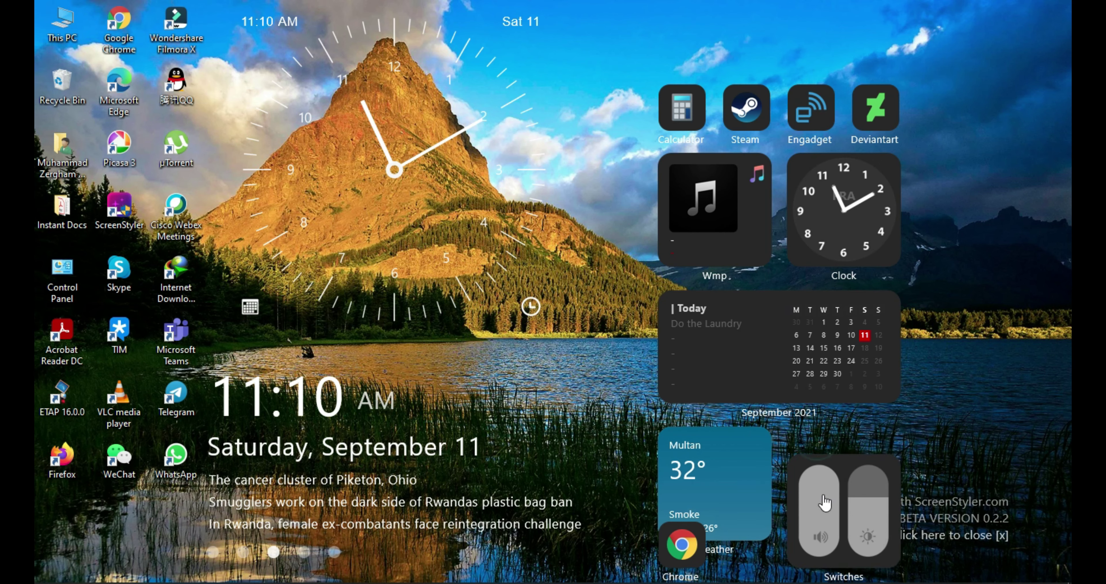
Lower the volume slightly and adjust the brightness with the sliders of the Switches widget.
left_click(822, 493)
left_click(820, 470)
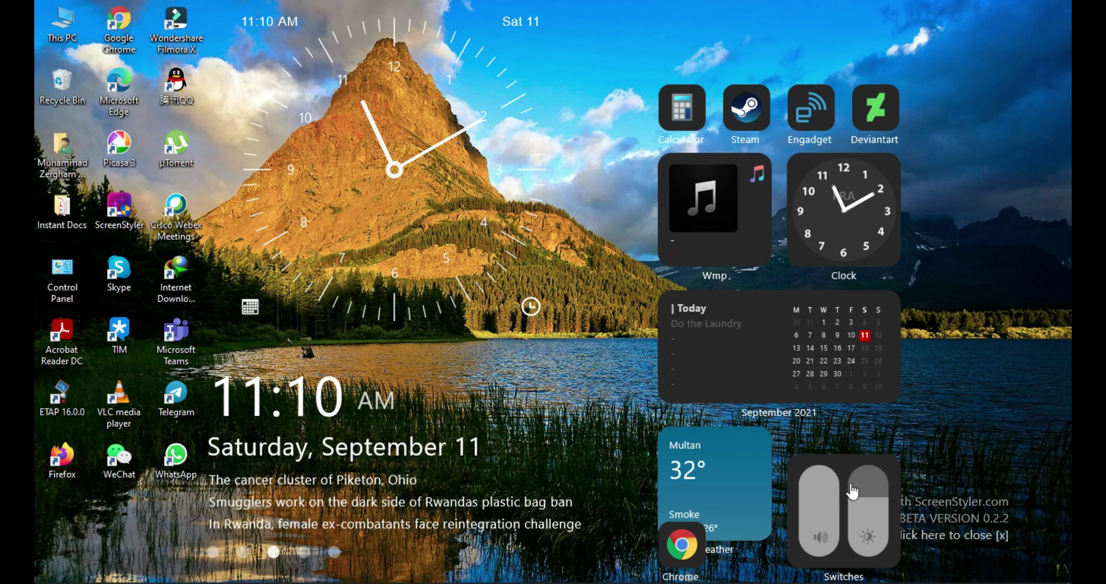
left_click(818, 483)
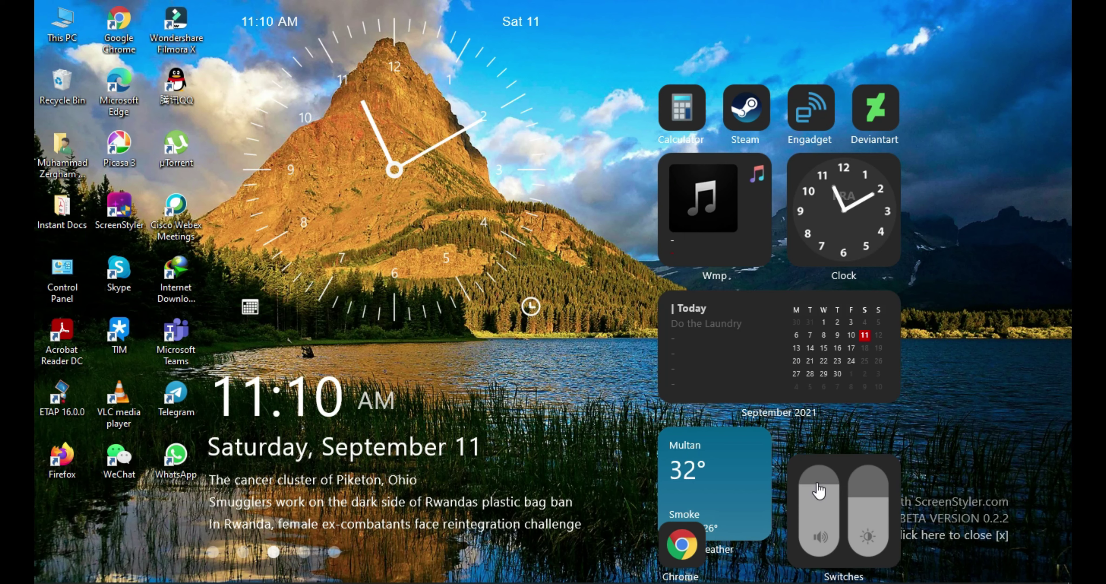
left_click(867, 475)
left_click(868, 494)
Check the Clock widget's context options, and test the Calculator shortcut by opening and closing the app.
right_click(869, 187)
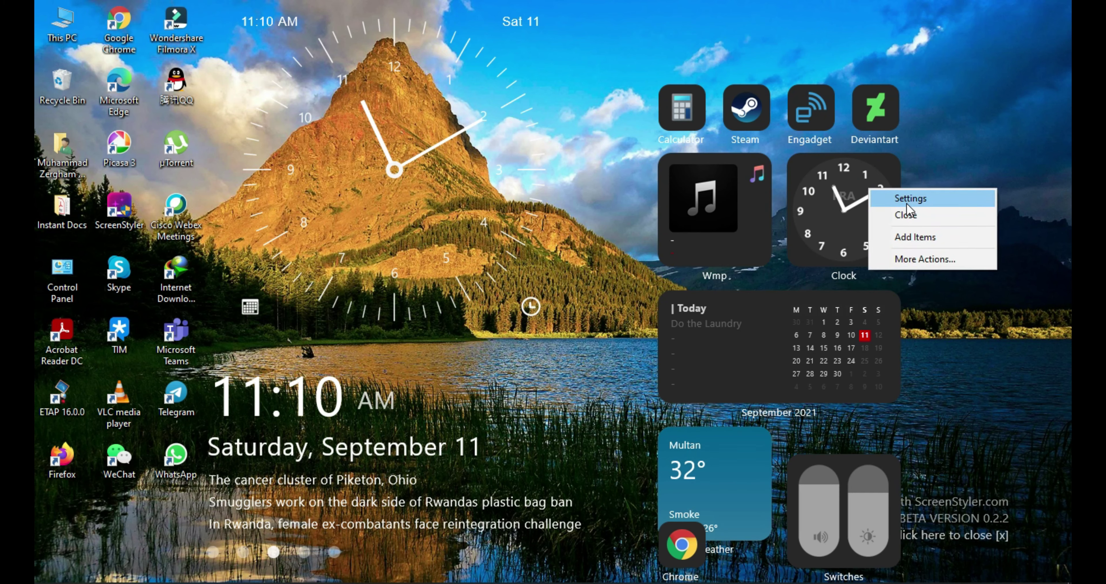
left_click(979, 118)
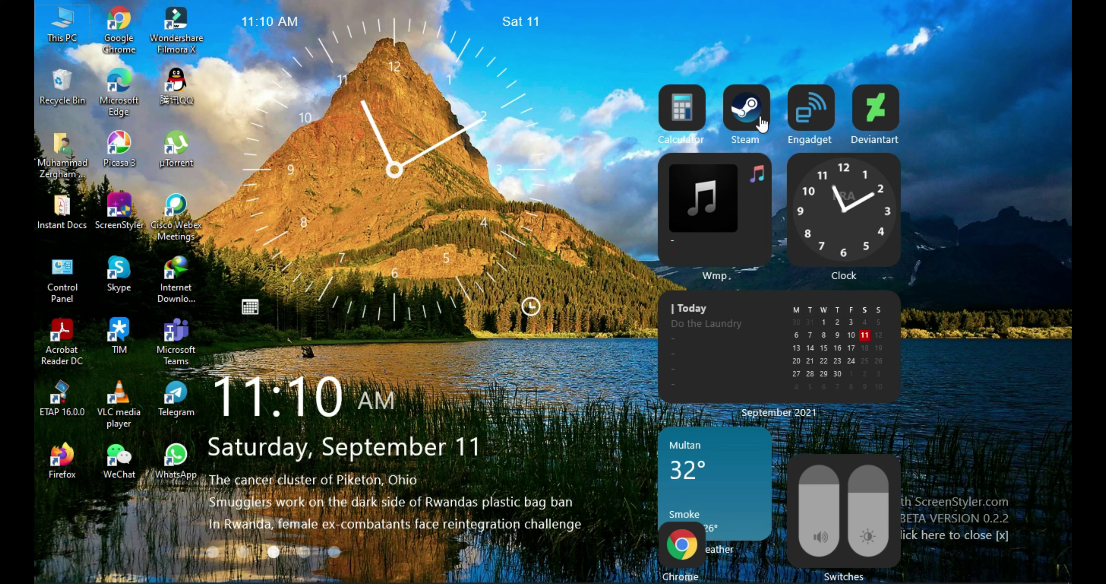
left_click(687, 122)
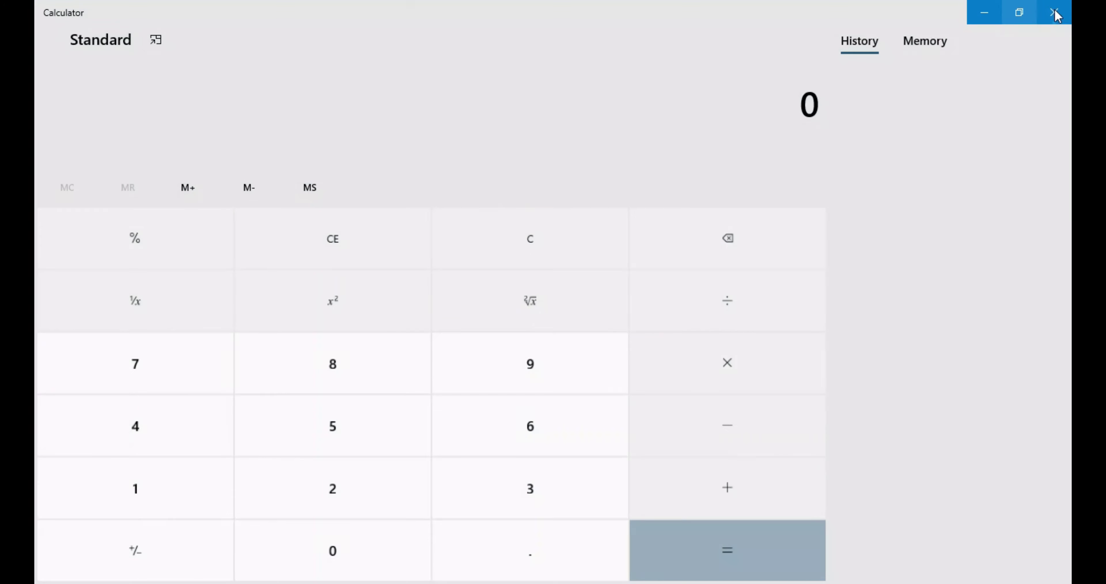
left_click(1055, 12)
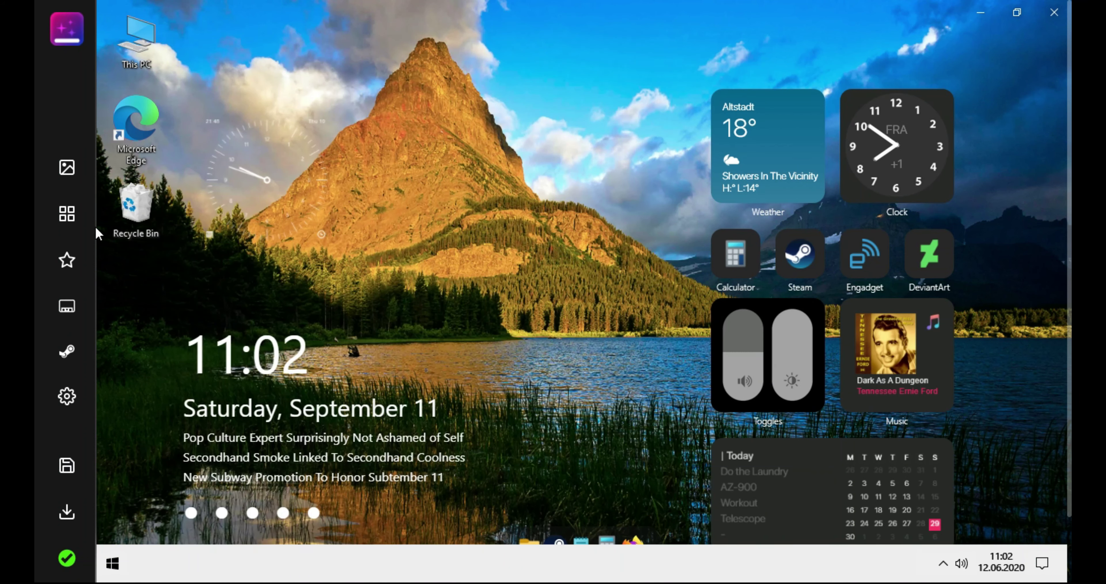
left_click(79, 213)
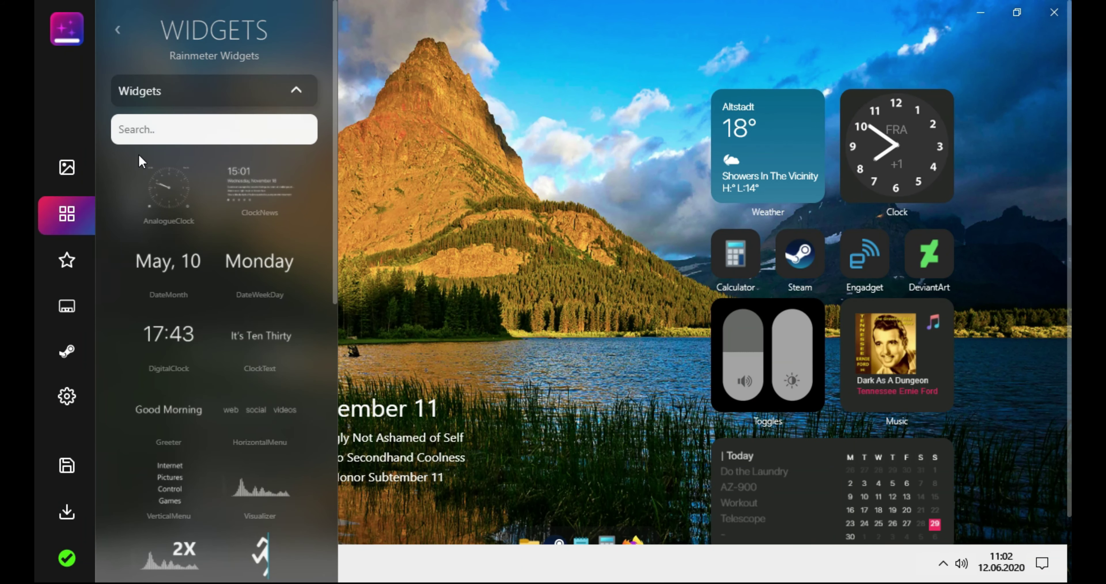
left_click(119, 30)
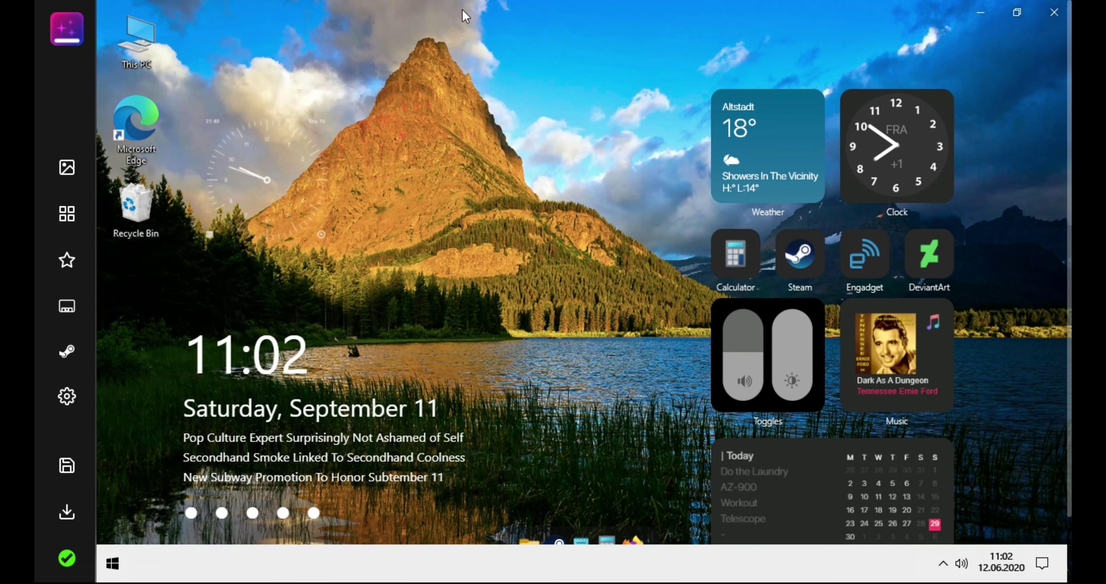
right_click(463, 10)
left_click(385, 26)
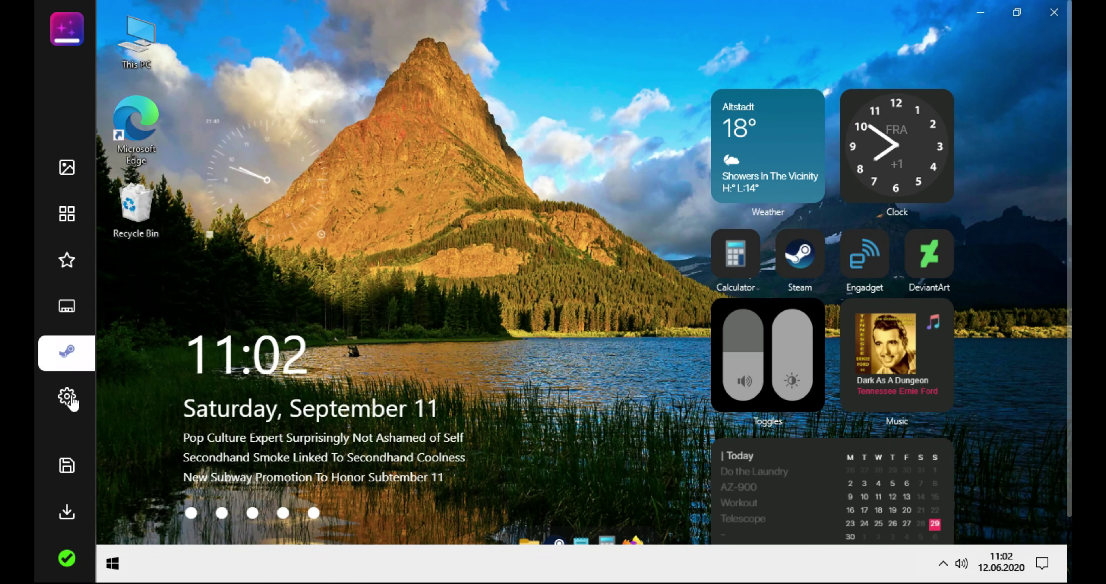
Set Rainmeter to start with Windows and RocketDock not to, and turn on Dark Mode in the general options.
left_click(69, 397)
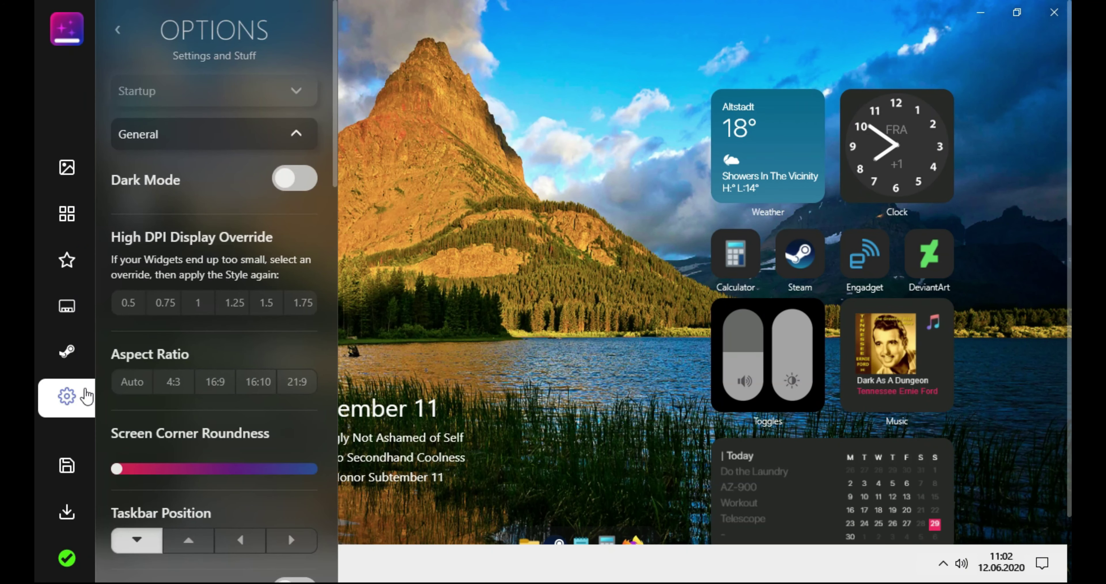
left_click(206, 102)
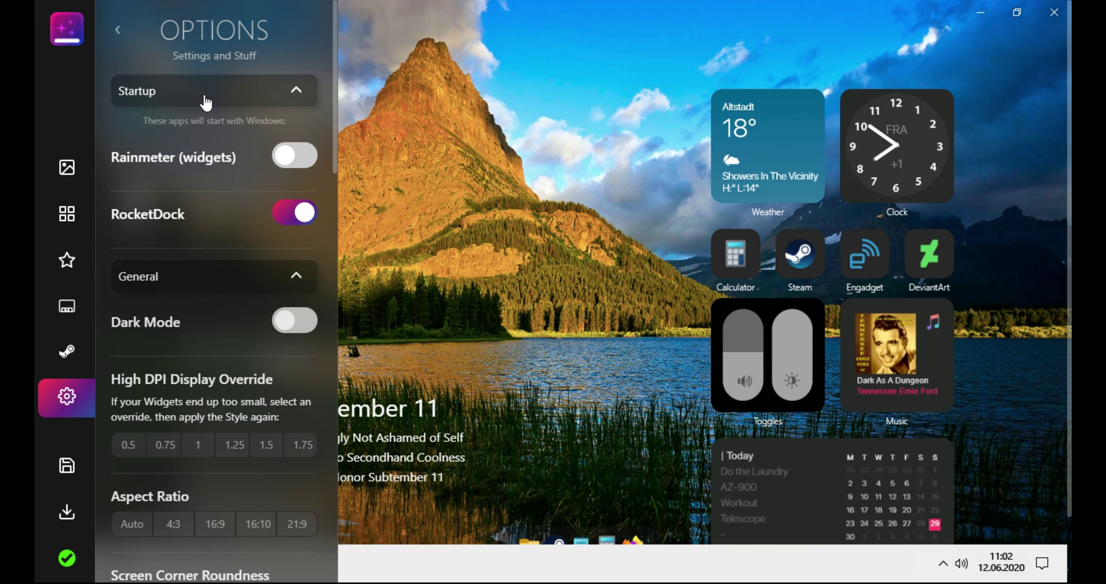
left_click(295, 157)
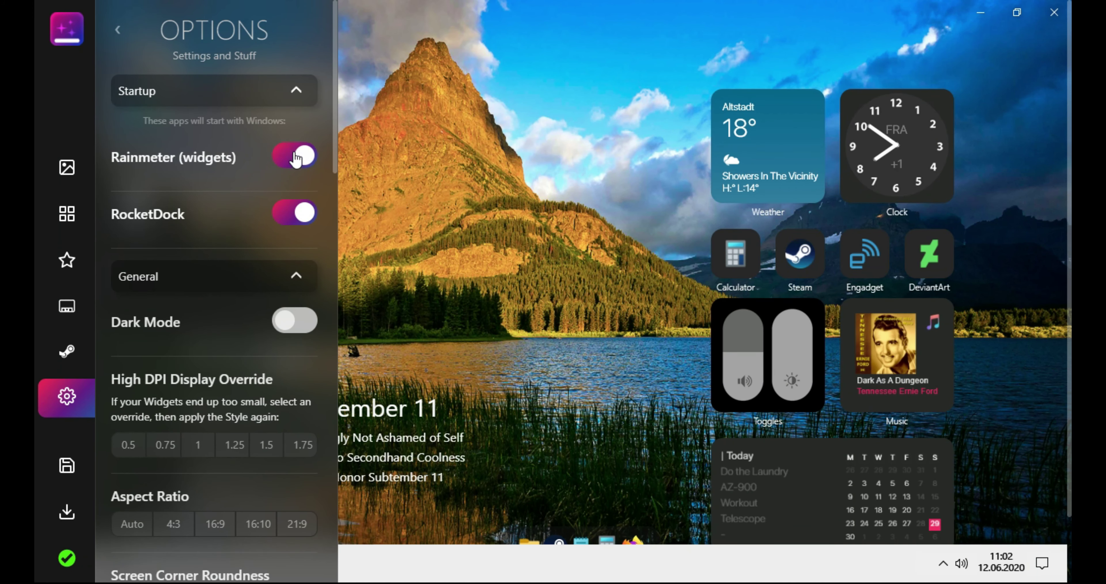
left_click(288, 215)
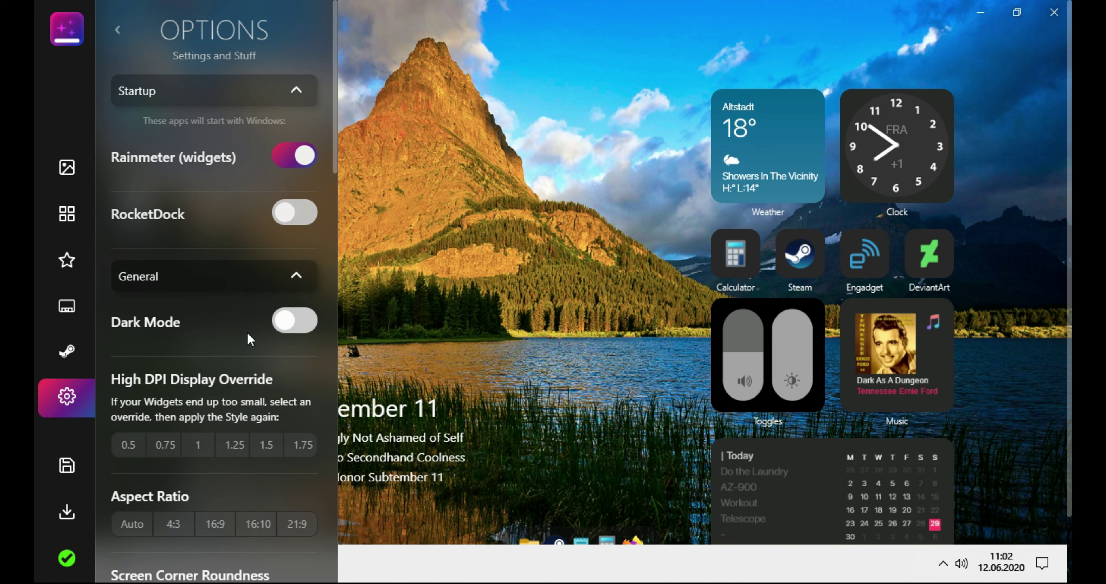
left_click(303, 323)
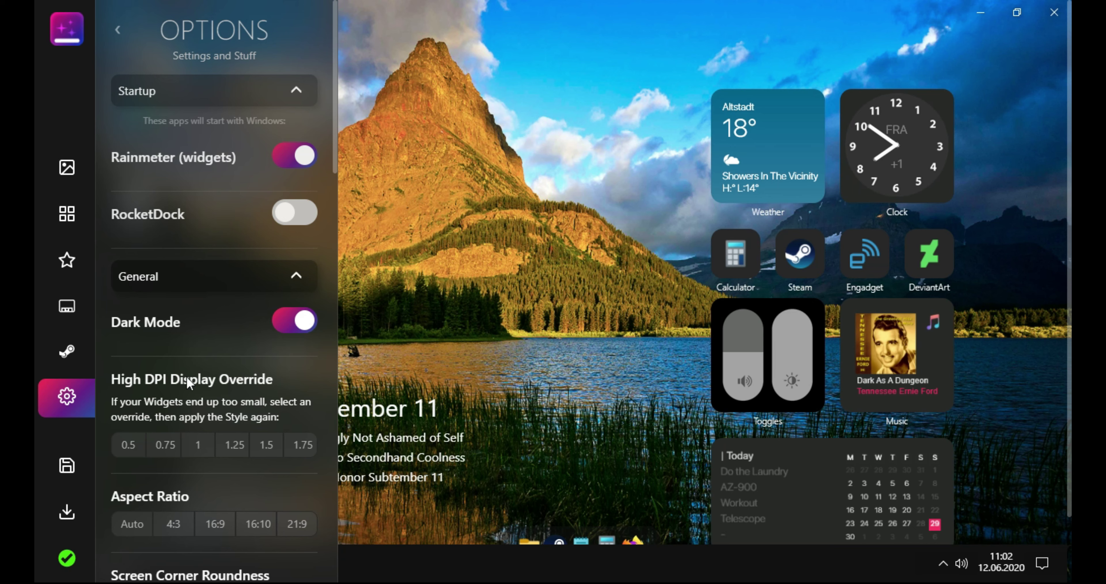
scroll(187, 376, "down", 2)
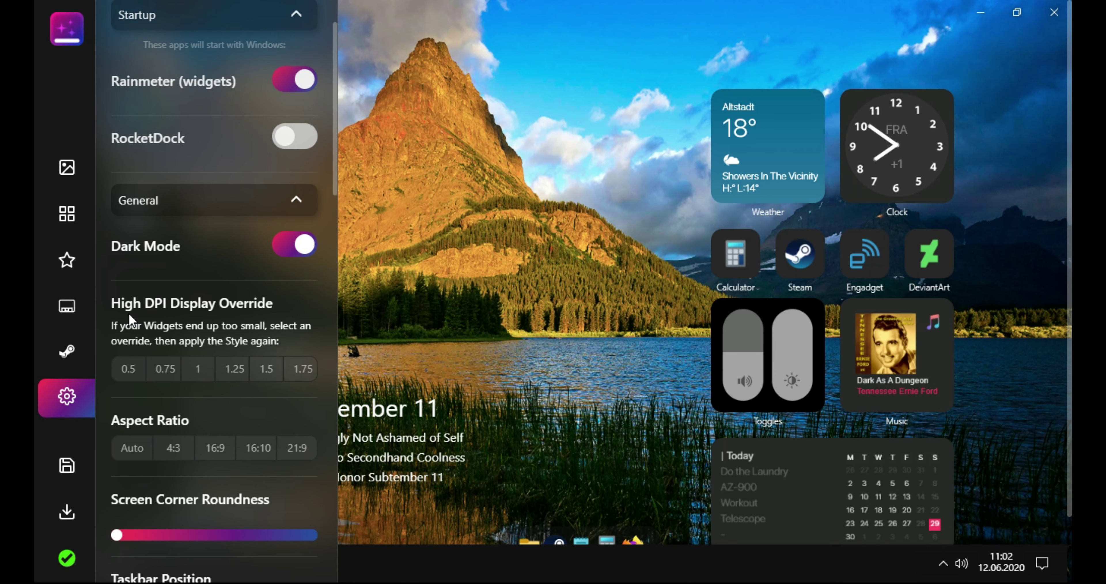
Preview the 16:9, 21:9, 16:10 and 4:3 aspect ratios and settle on Auto.
left_click(215, 448)
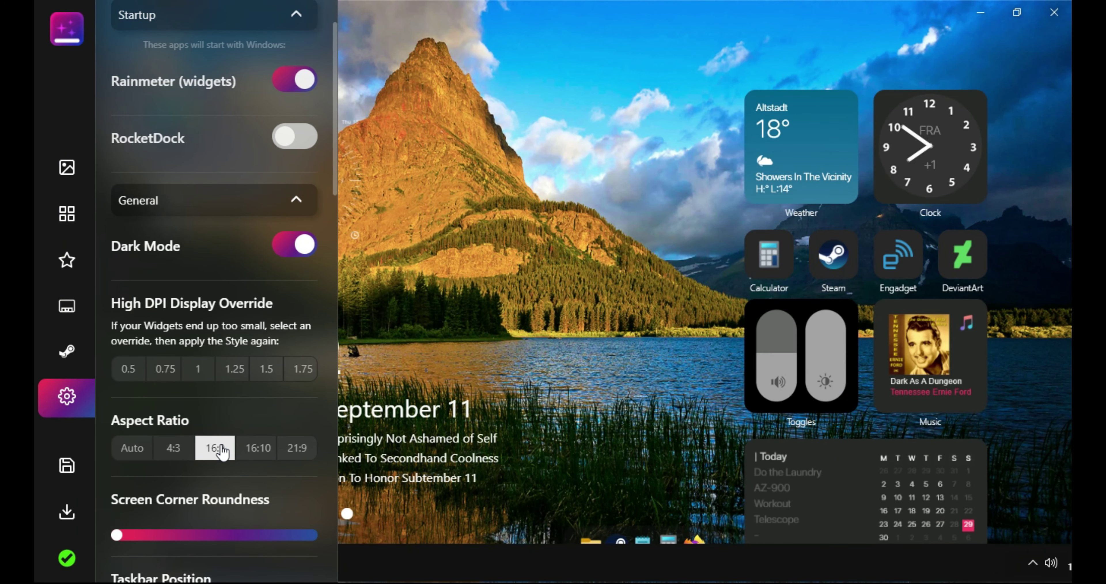
scroll(222, 449, "down", 2)
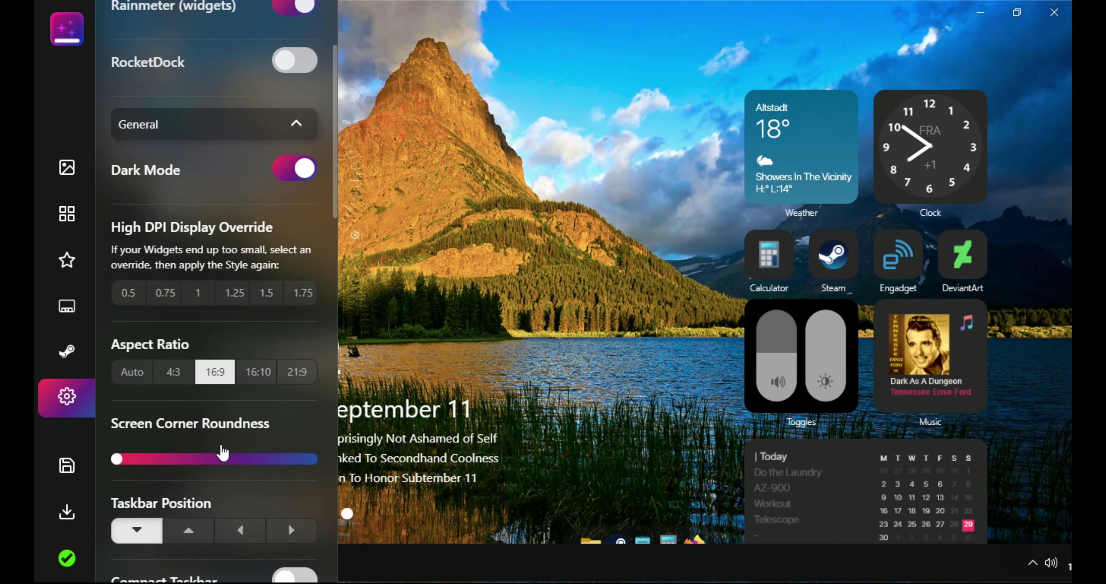
scroll(222, 451, "down", 2)
left_click(295, 300)
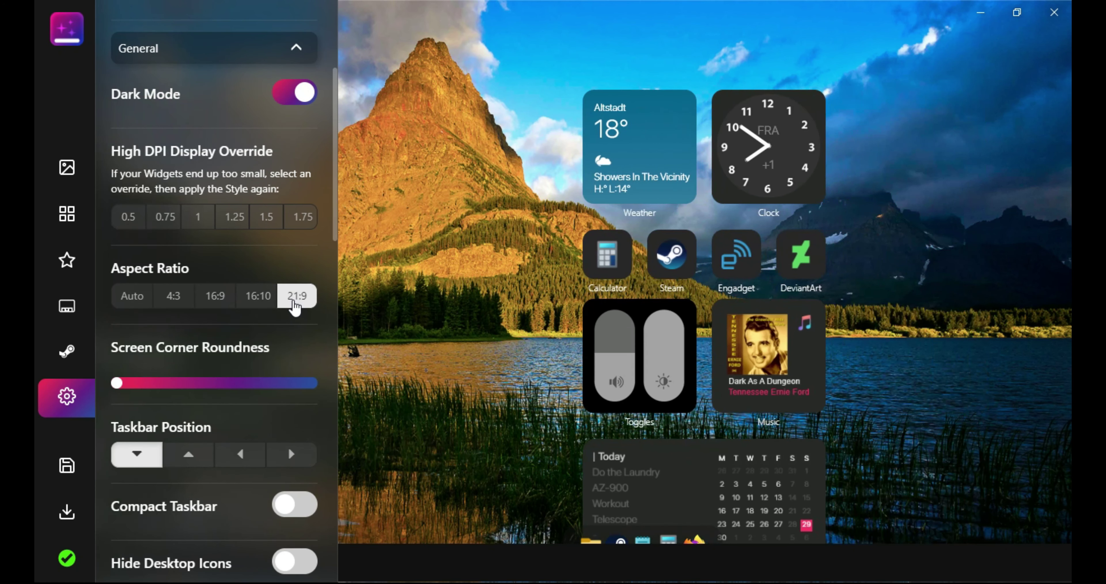
left_click(259, 307)
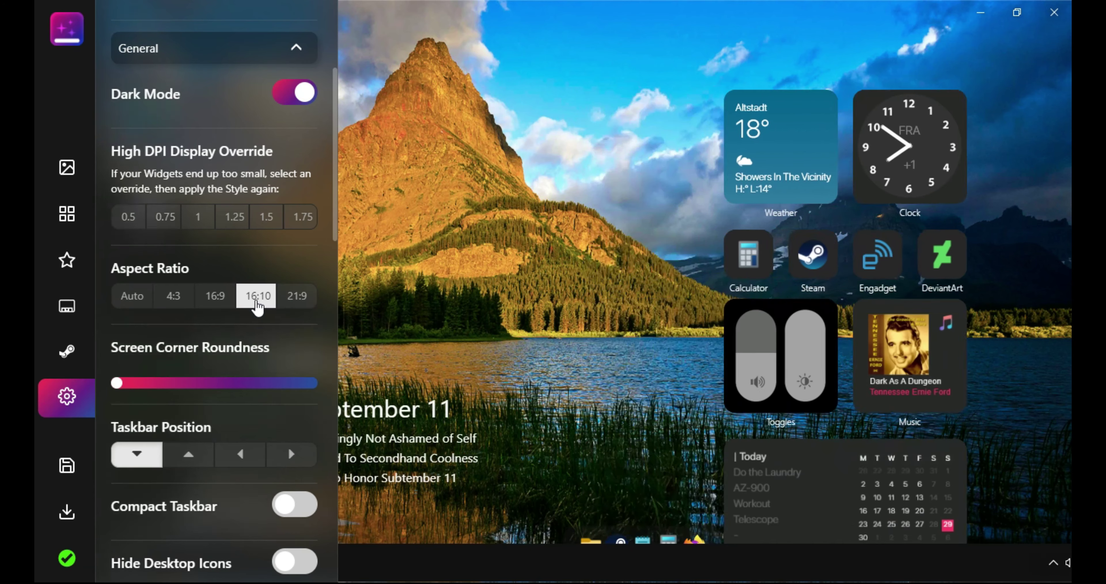
left_click(222, 306)
left_click(295, 301)
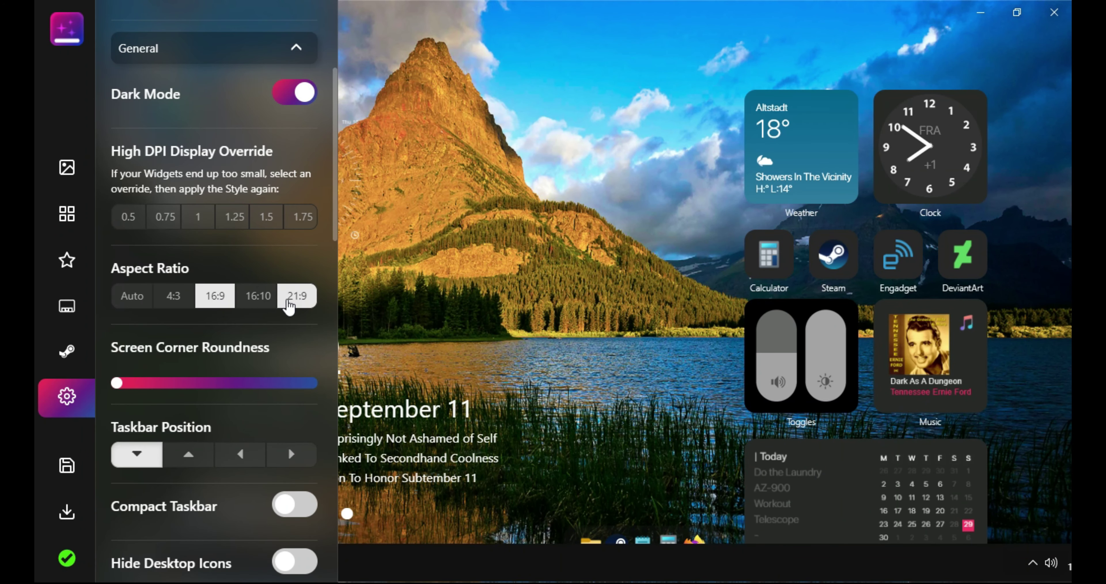
left_click(176, 303)
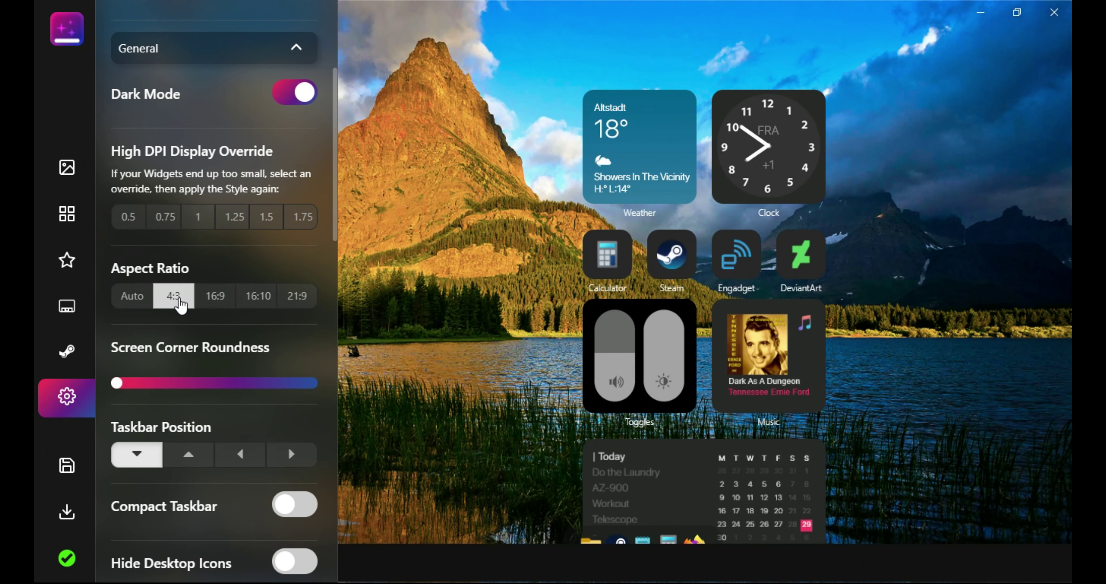
left_click(132, 297)
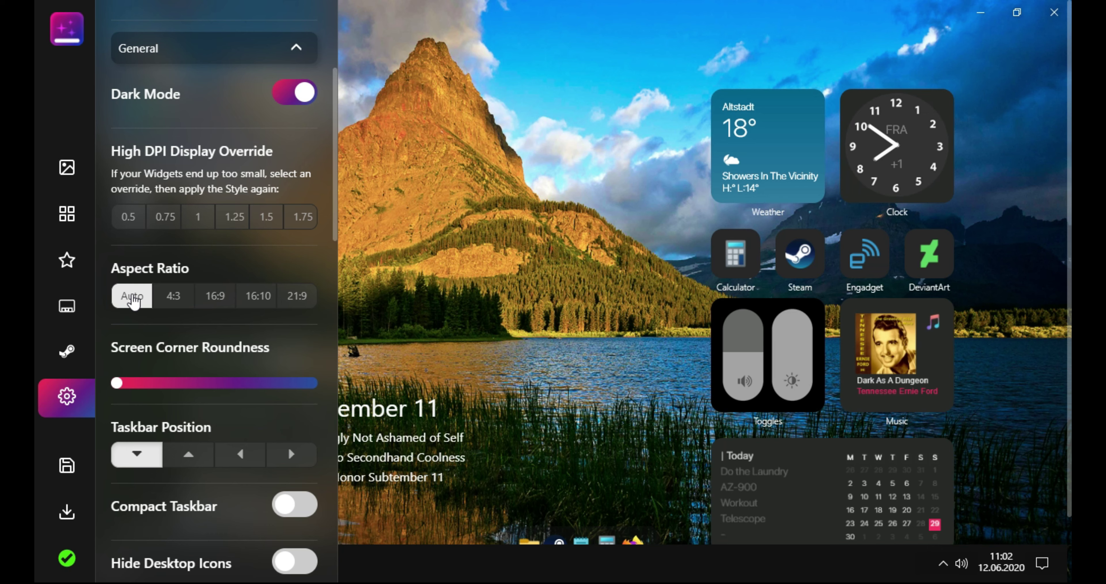
Try the Compact Taskbar option and turn it off again.
scroll(165, 388, "down", 5)
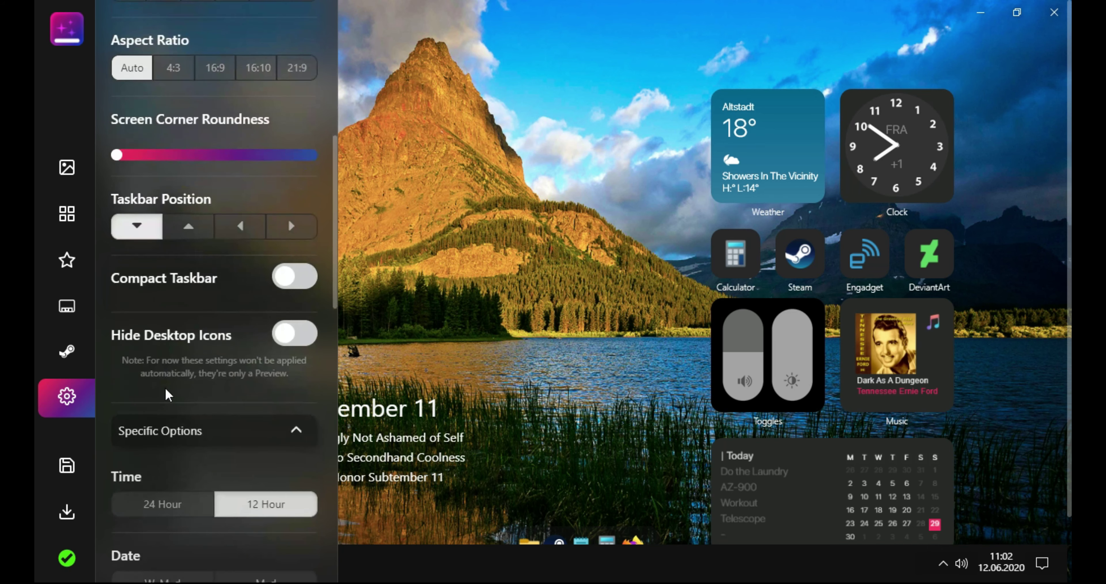
scroll(279, 300, "up", 2)
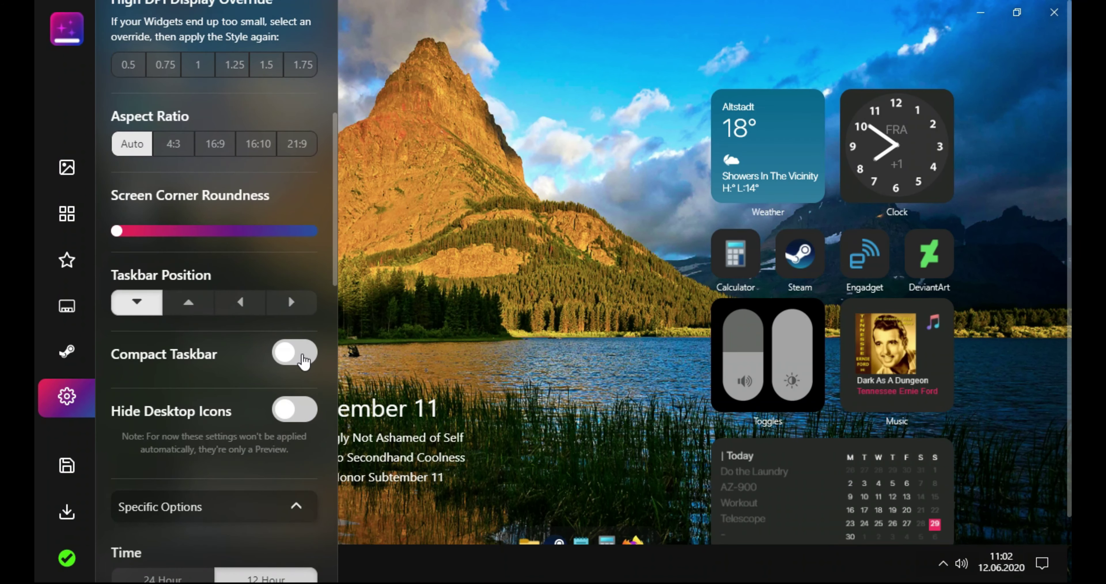
left_click(302, 354)
left_click(302, 354)
left_click(302, 355)
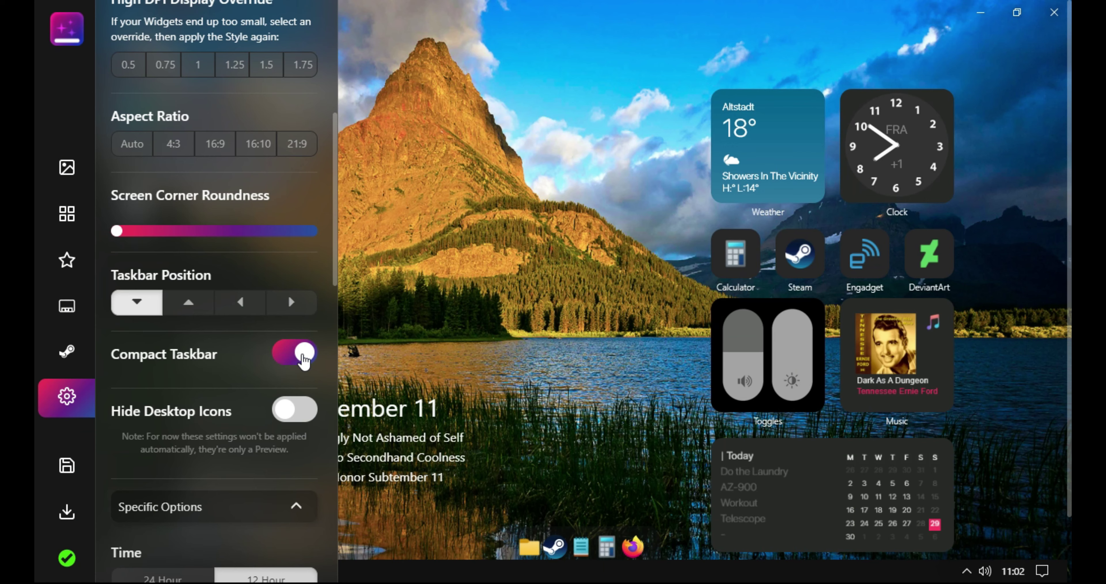
left_click(304, 356)
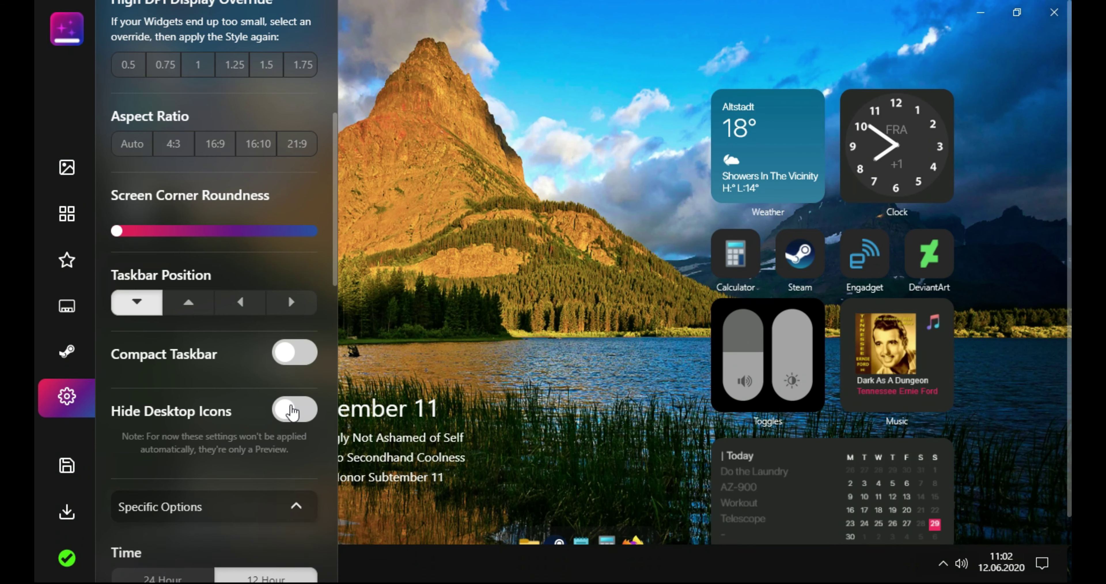
Set the weather unit to Celsius in the specific options.
scroll(293, 411, "down", 3)
scroll(293, 411, "down", 3)
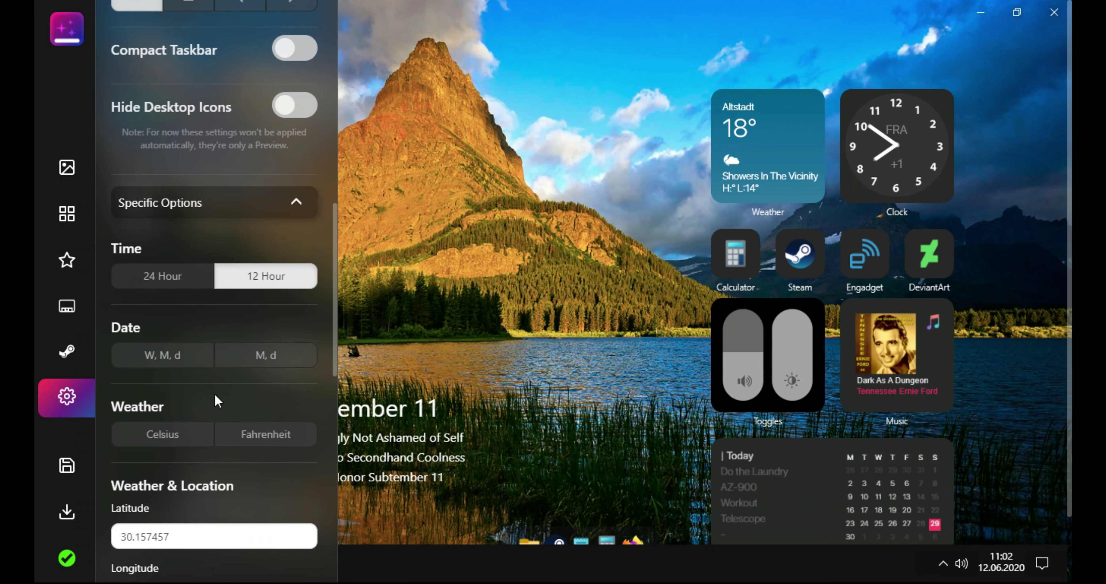
scroll(246, 408, "down", 2)
left_click(175, 358)
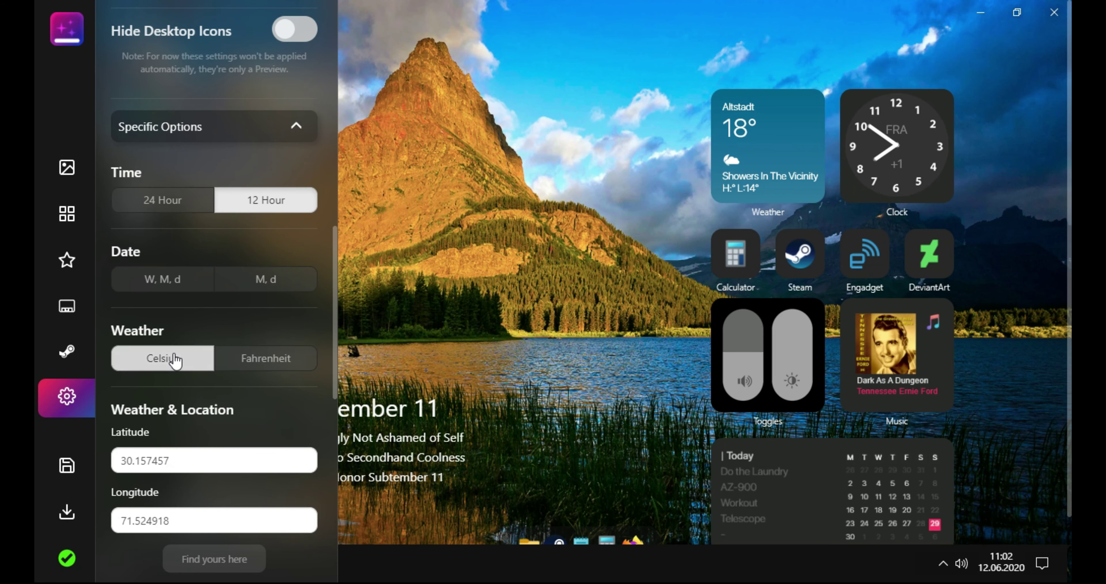
Choose Spotify as the media player and review the performance section.
scroll(274, 411, "down", 7)
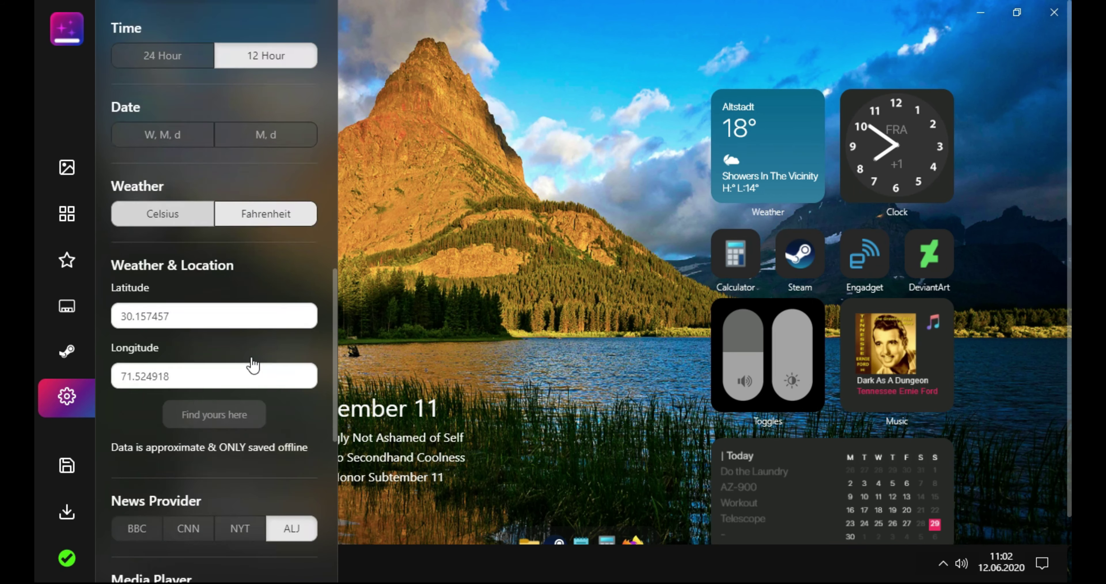
scroll(274, 411, "down", 3)
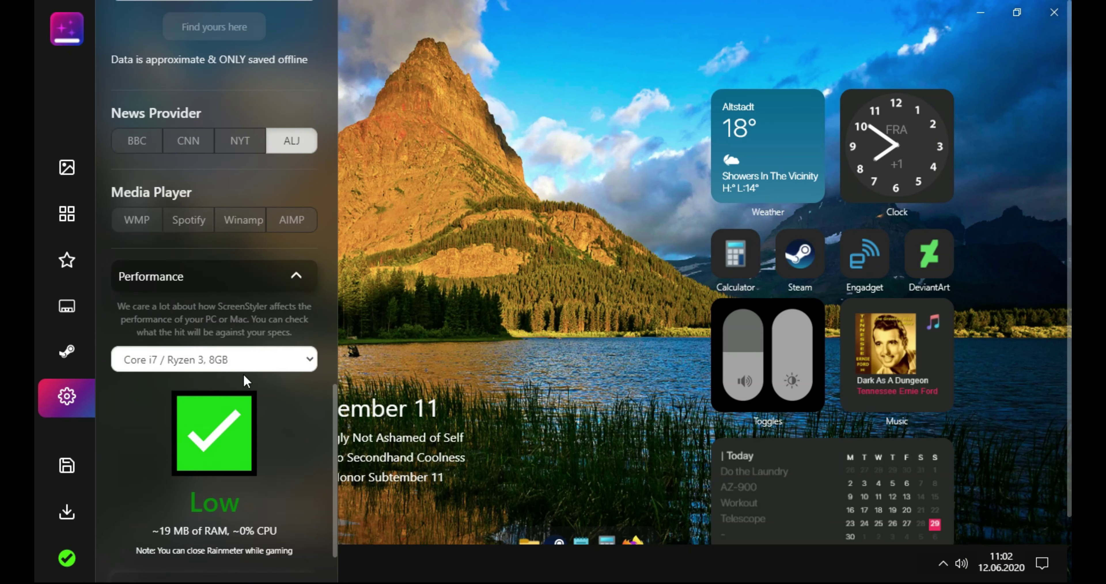
left_click(241, 221)
left_click(202, 229)
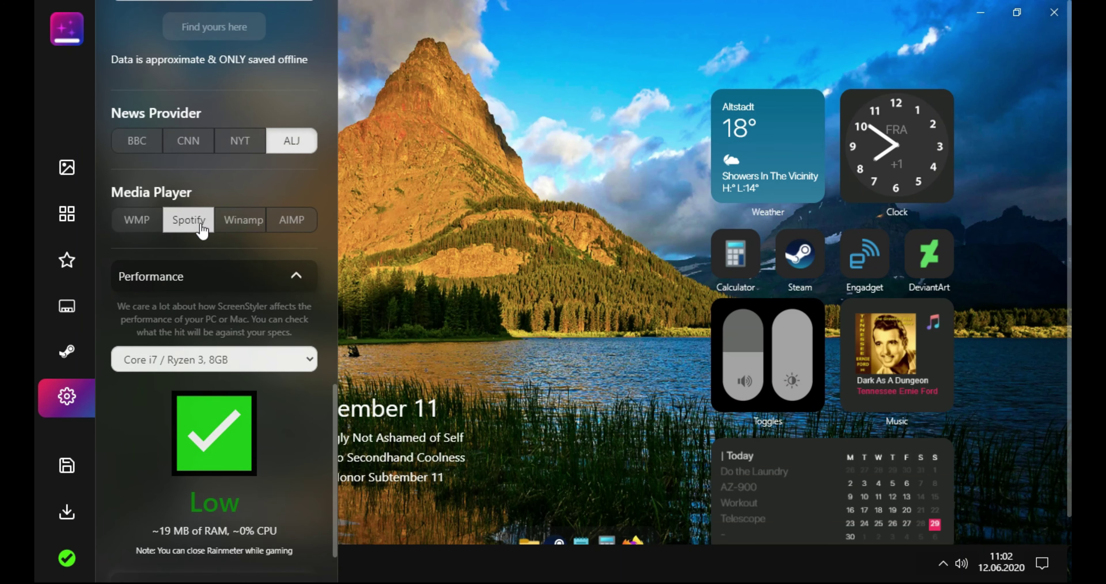
scroll(260, 392, "down", 2)
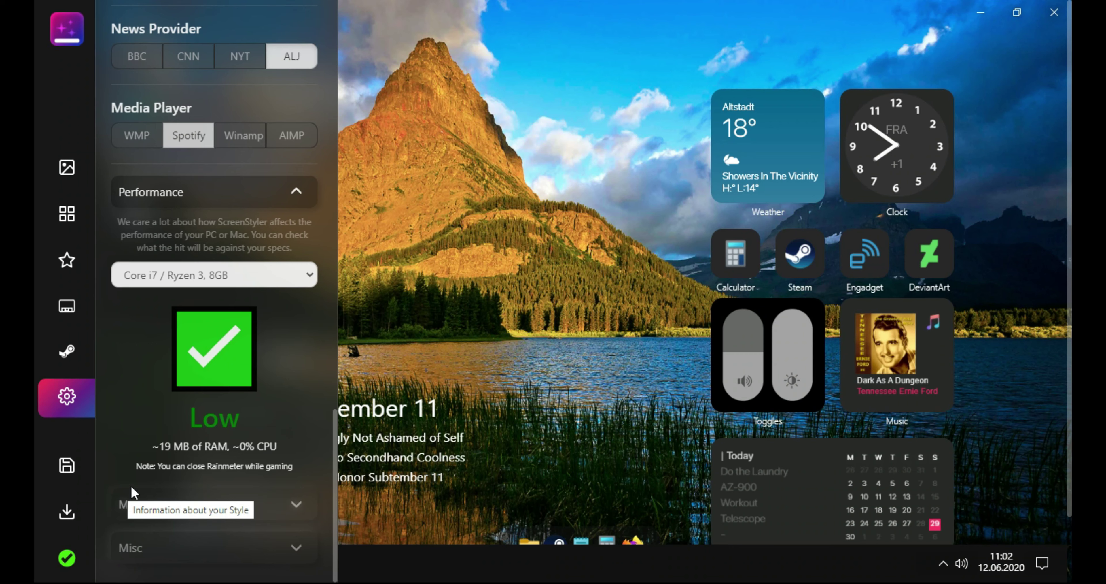
mouse_move(379, 457)
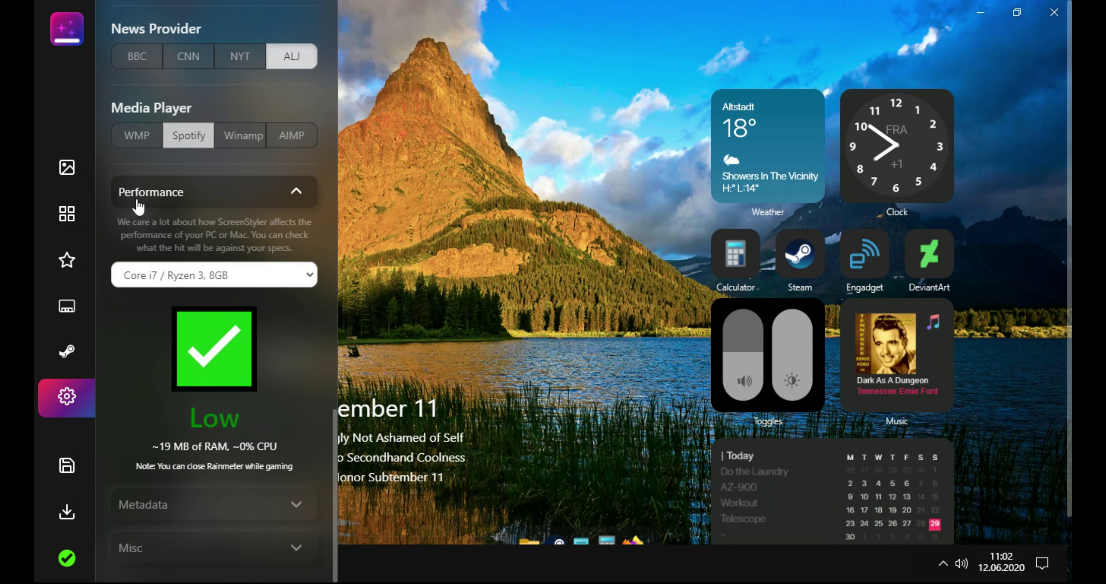
Preview the two layered demo wallpapers, the green mountains and the foggy street lamp, and collapse the layered section.
left_click(52, 173)
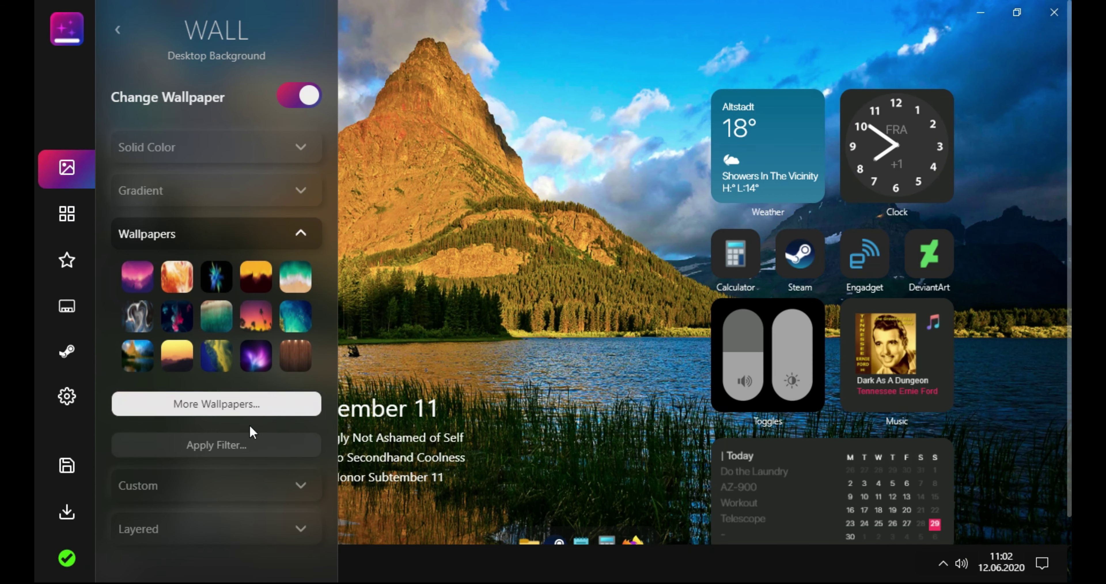
left_click(284, 529)
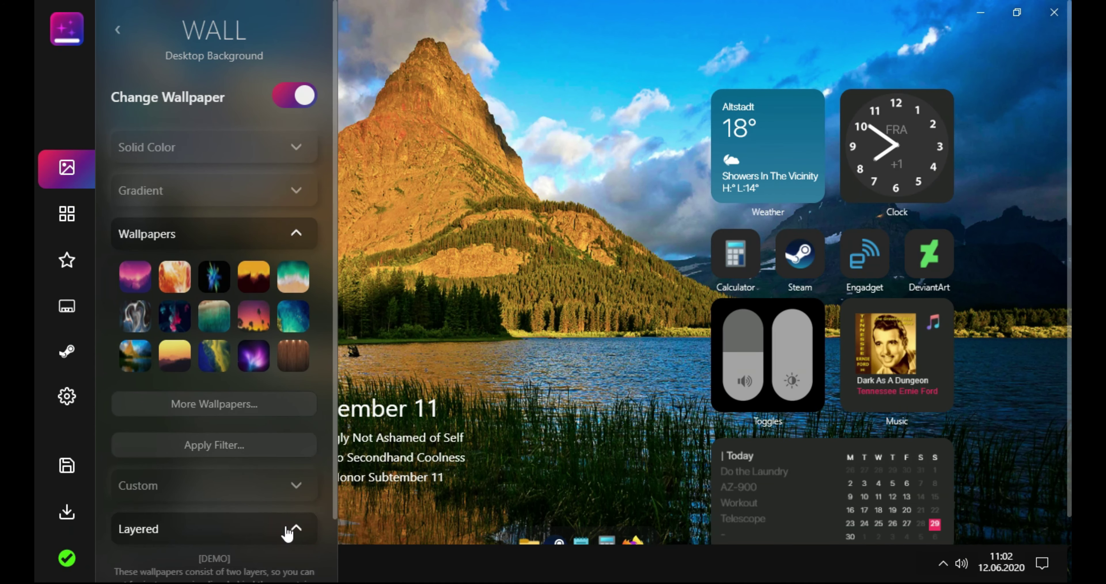
scroll(290, 526, "down", 5)
left_click(167, 548)
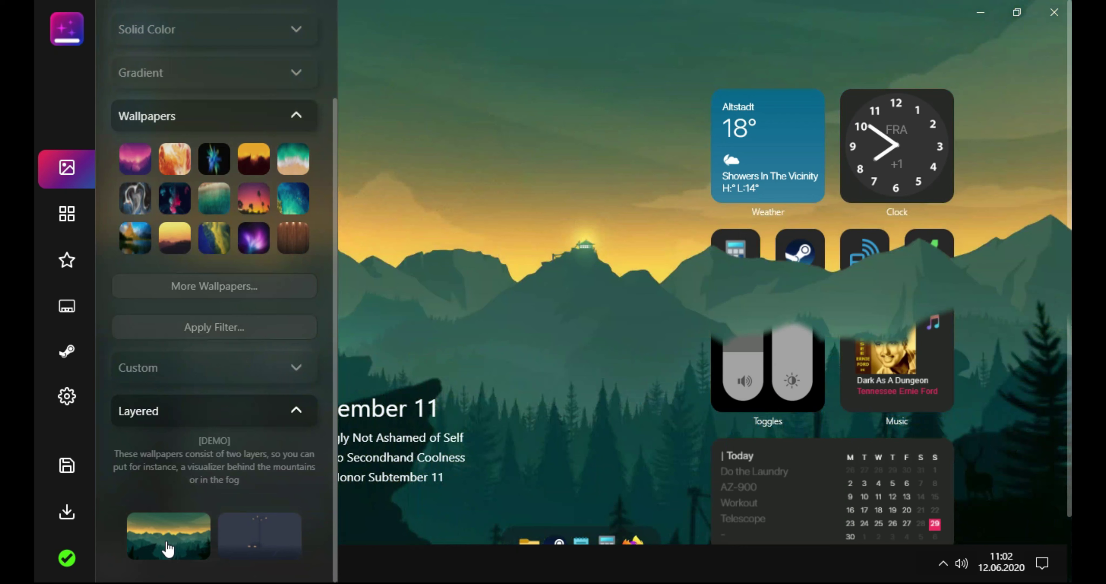
left_click(234, 536)
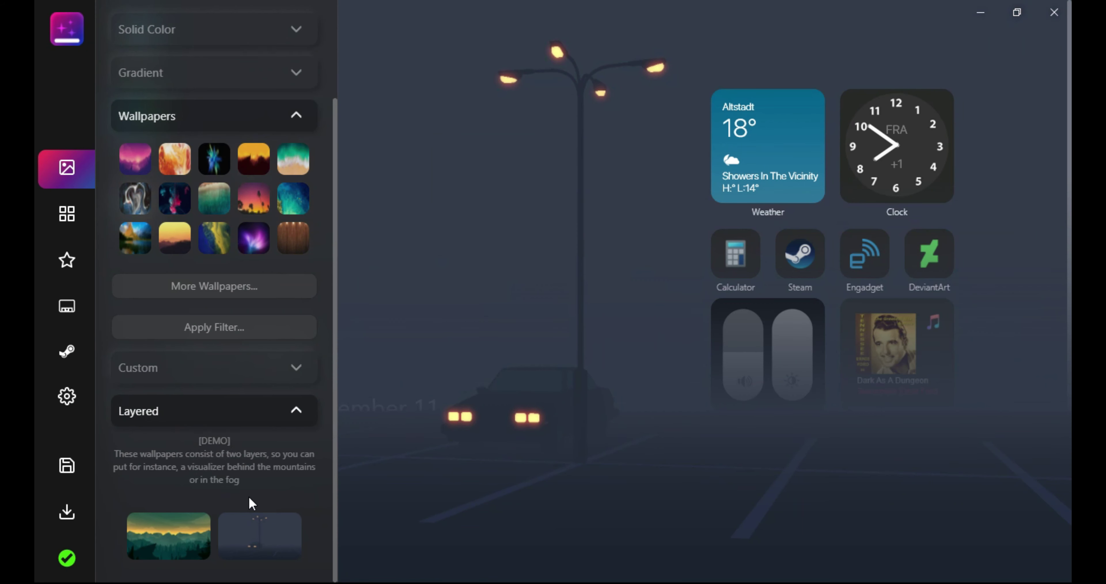
left_click(296, 411)
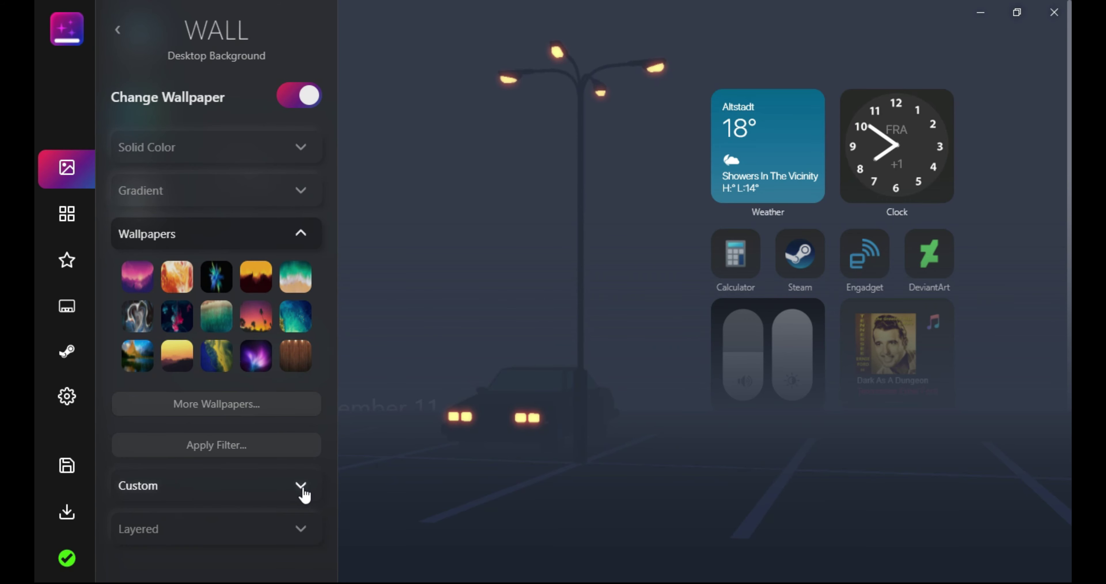
Try solid colors for the desktop background, including light blue, dark crimson and lime green.
left_click(302, 148)
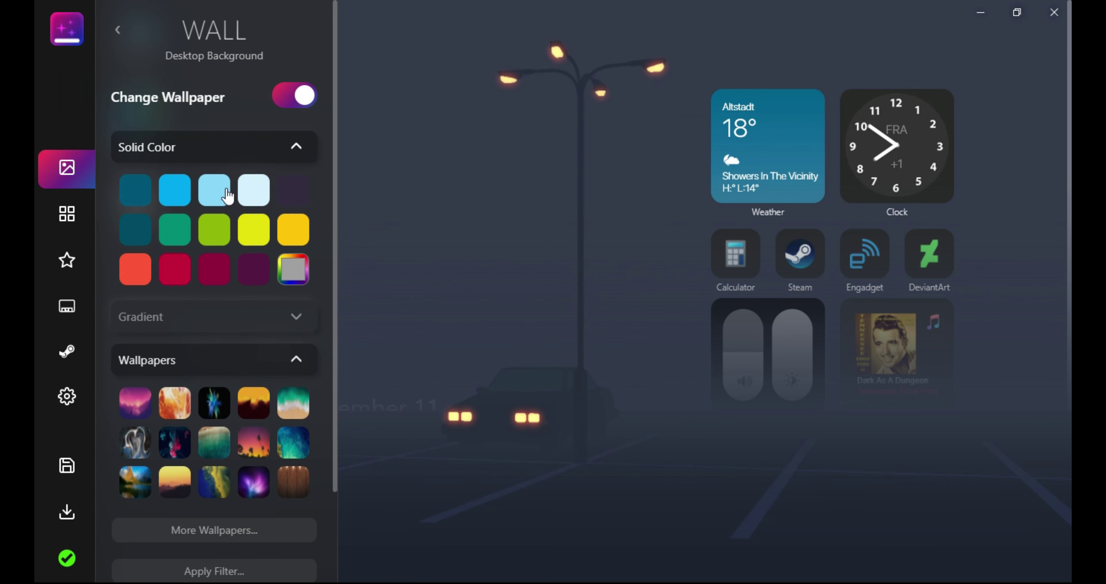
left_click(219, 200)
left_click(292, 270)
left_click(234, 275)
left_click(217, 275)
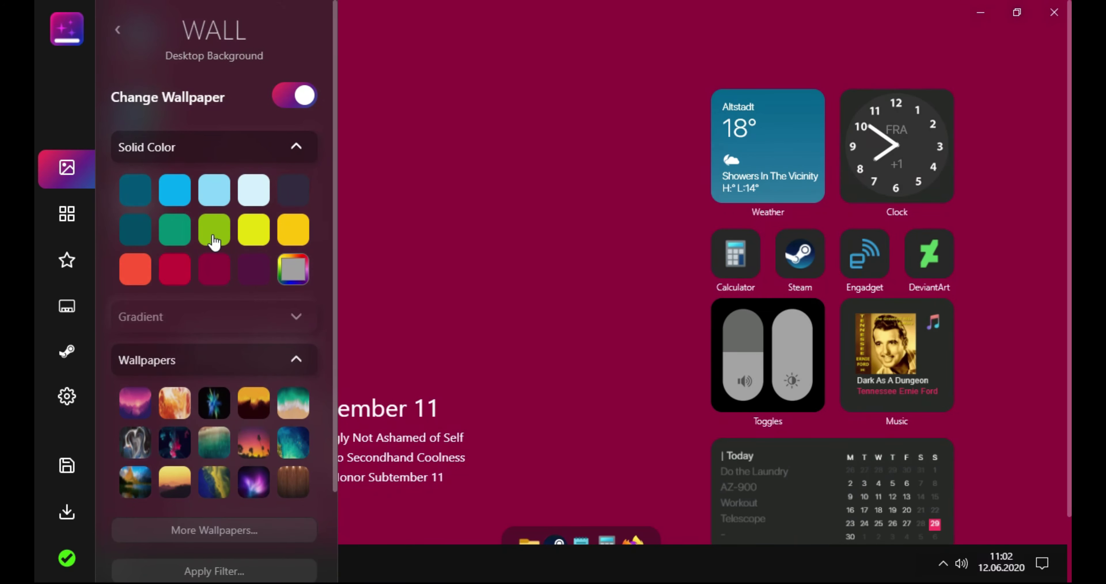
left_click(216, 235)
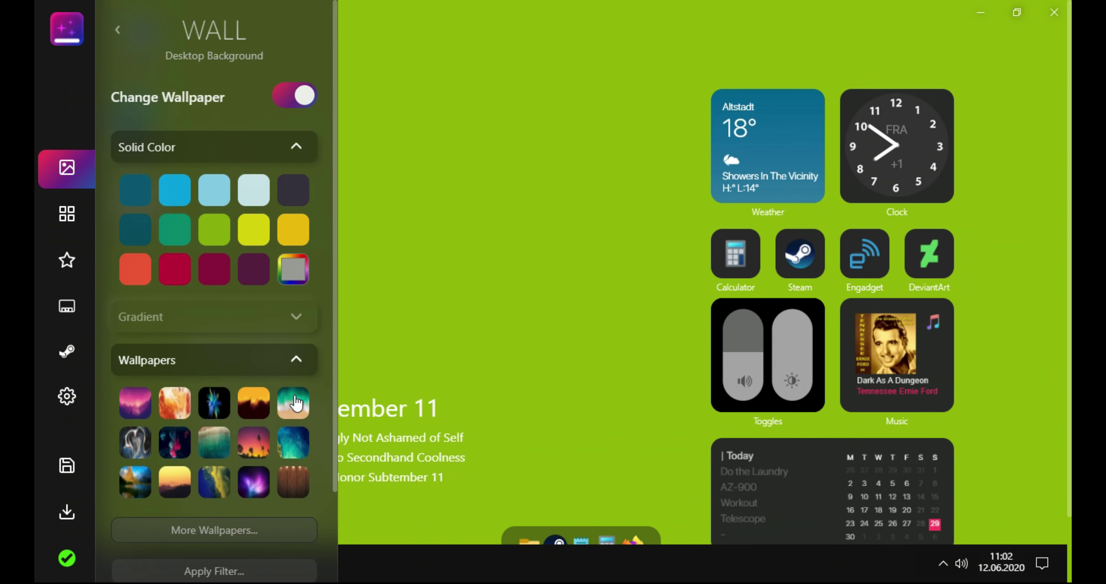
Apply the turquoise beach wallpaper, check the sources for more wallpapers, and switch to the Rainmeter widgets.
left_click(293, 402)
scroll(295, 402, "down", 2)
left_click(246, 427)
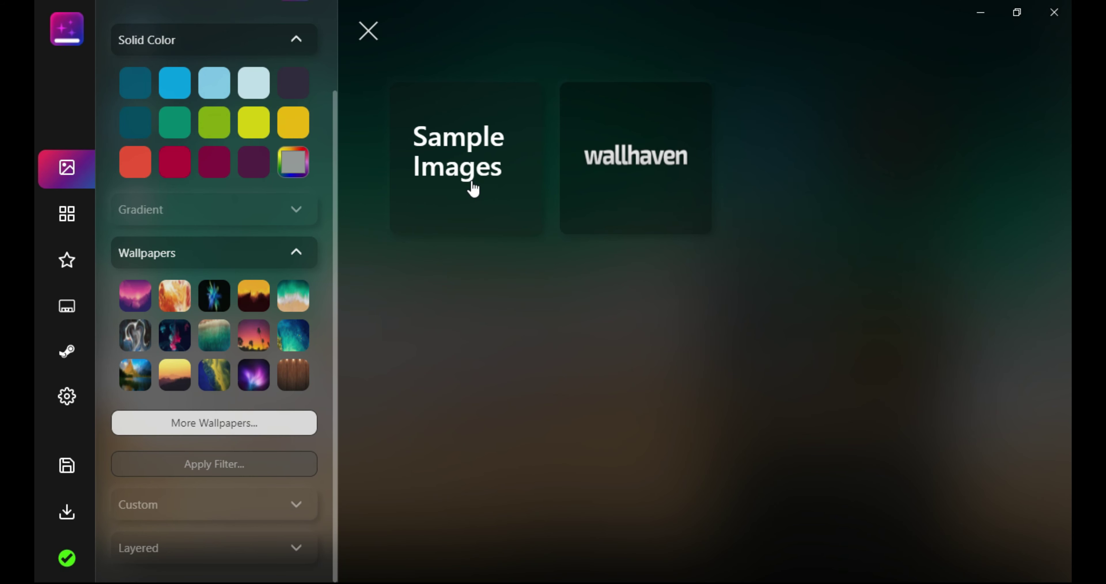
left_click(75, 228)
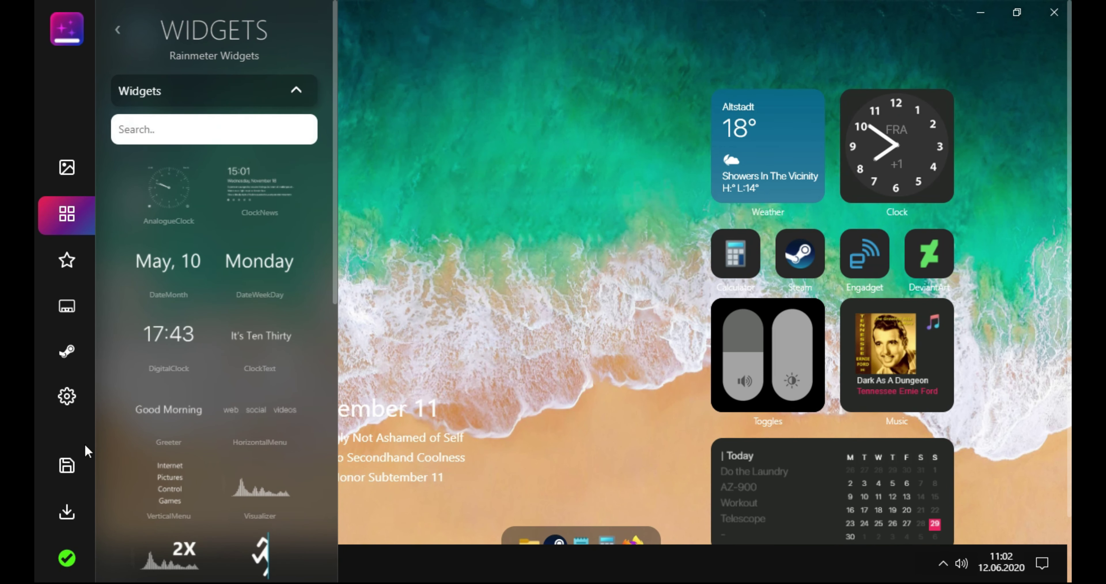
Export the style as ScreenStyler.rmskin to the Downloads folder and minimize ScreenStyler.
left_click(69, 468)
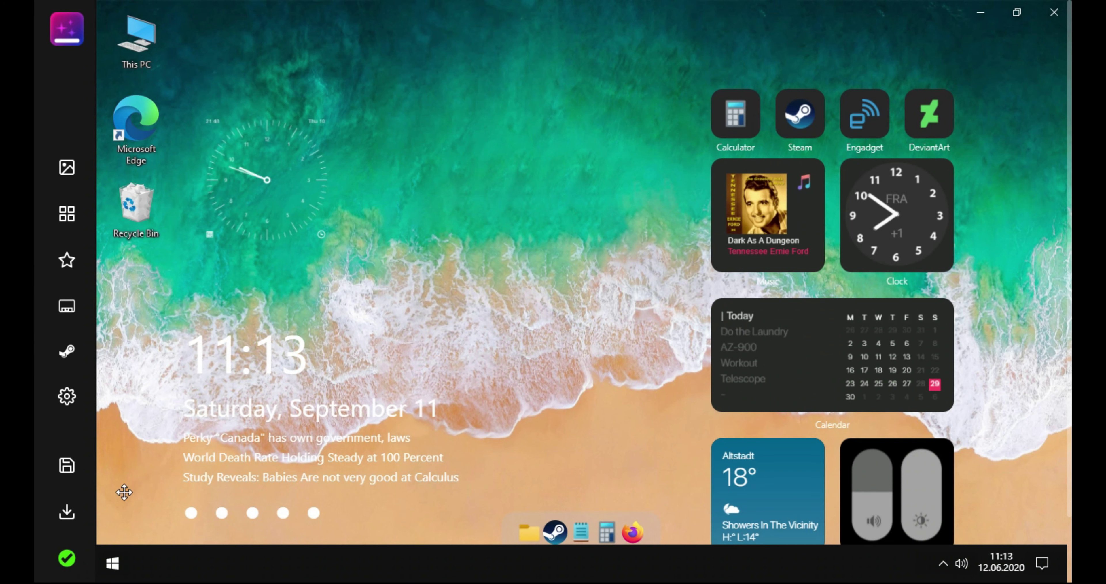
left_click(67, 514)
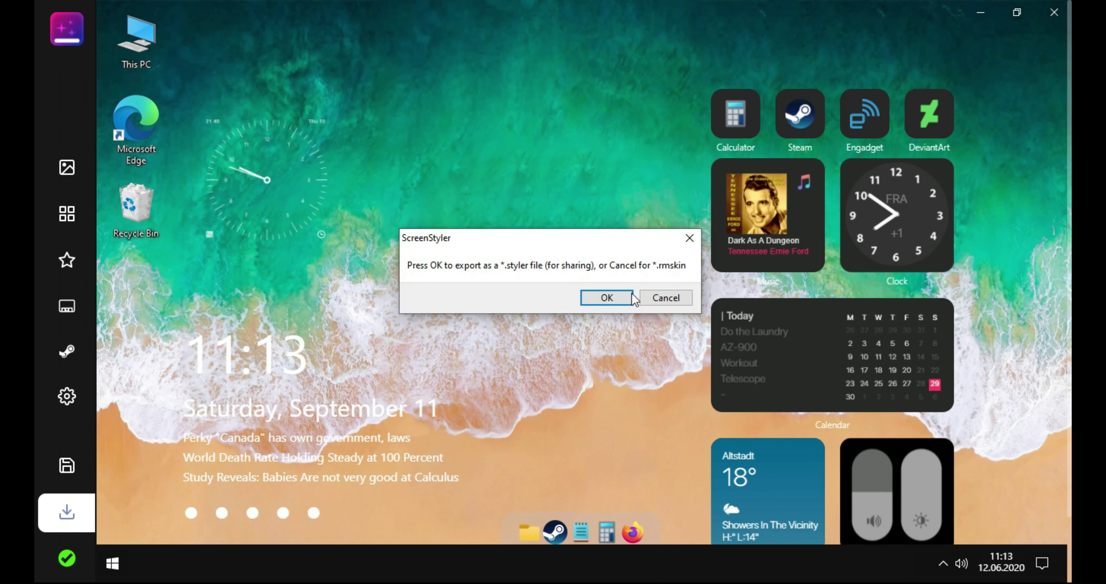
left_click(665, 308)
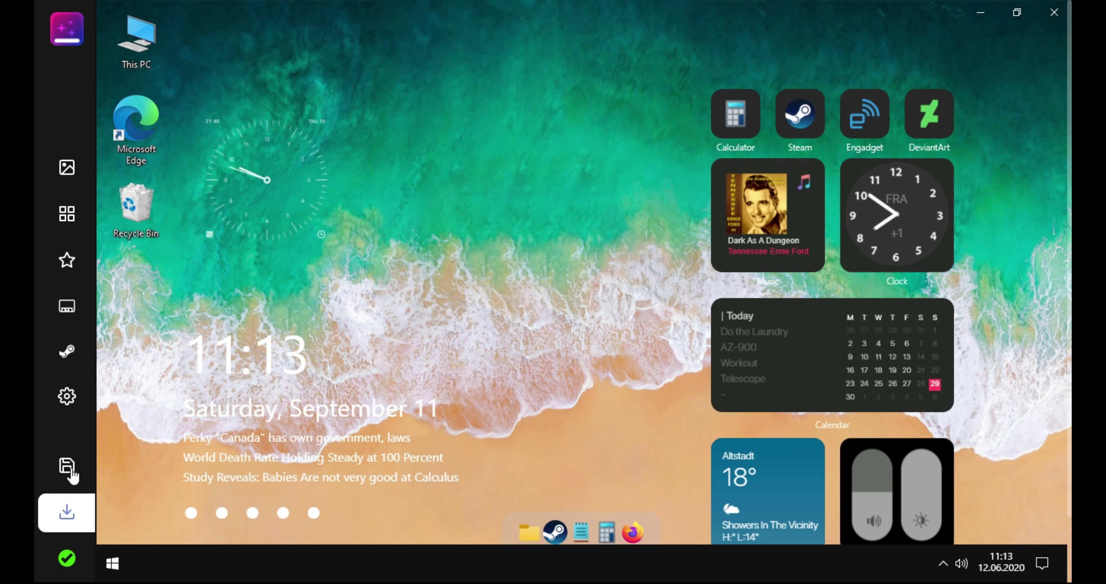
left_click(986, 18)
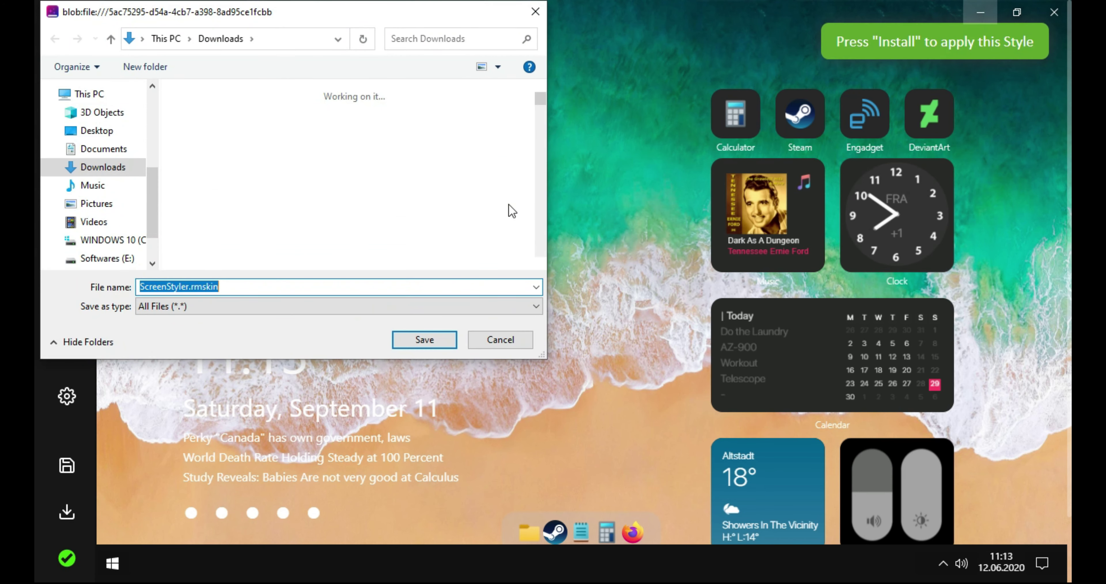
left_click(424, 341)
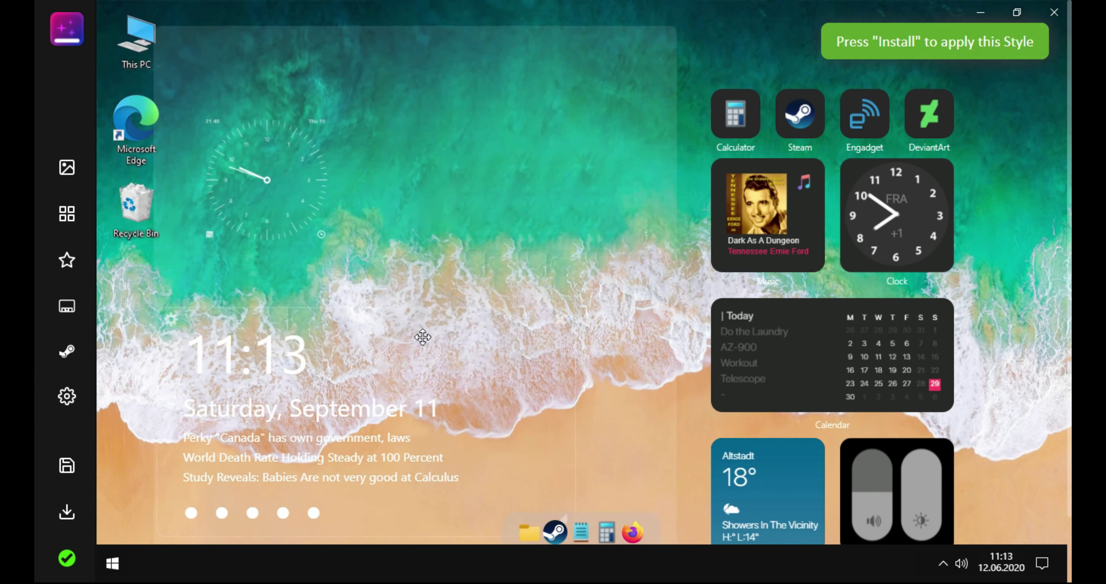
left_click(984, 14)
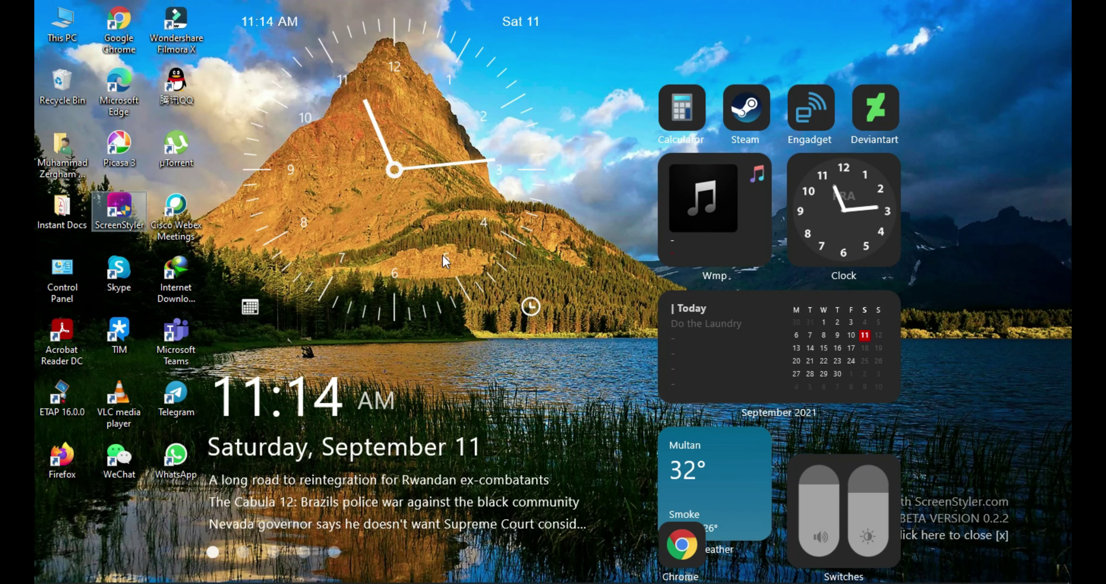